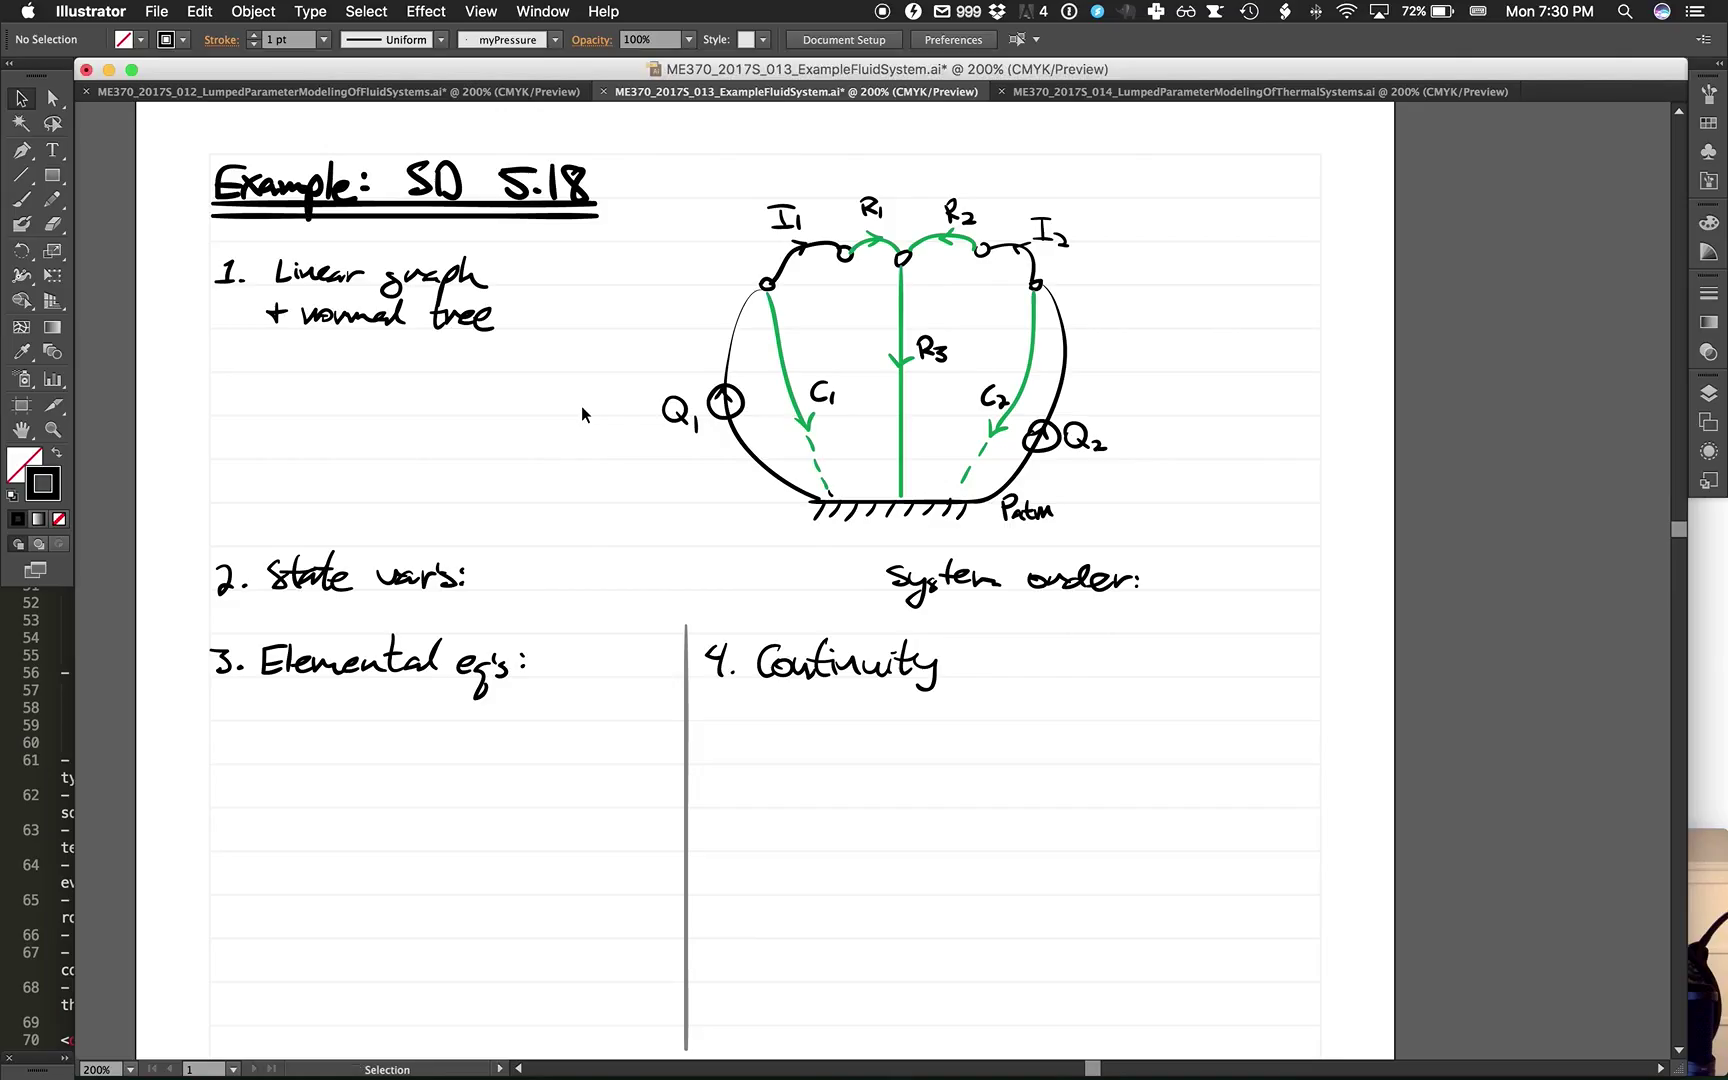
Return to the Example SD 5.18 worksheet and drag its window corner to make it smaller.
{"action": "key", "text": "super+Tab"}
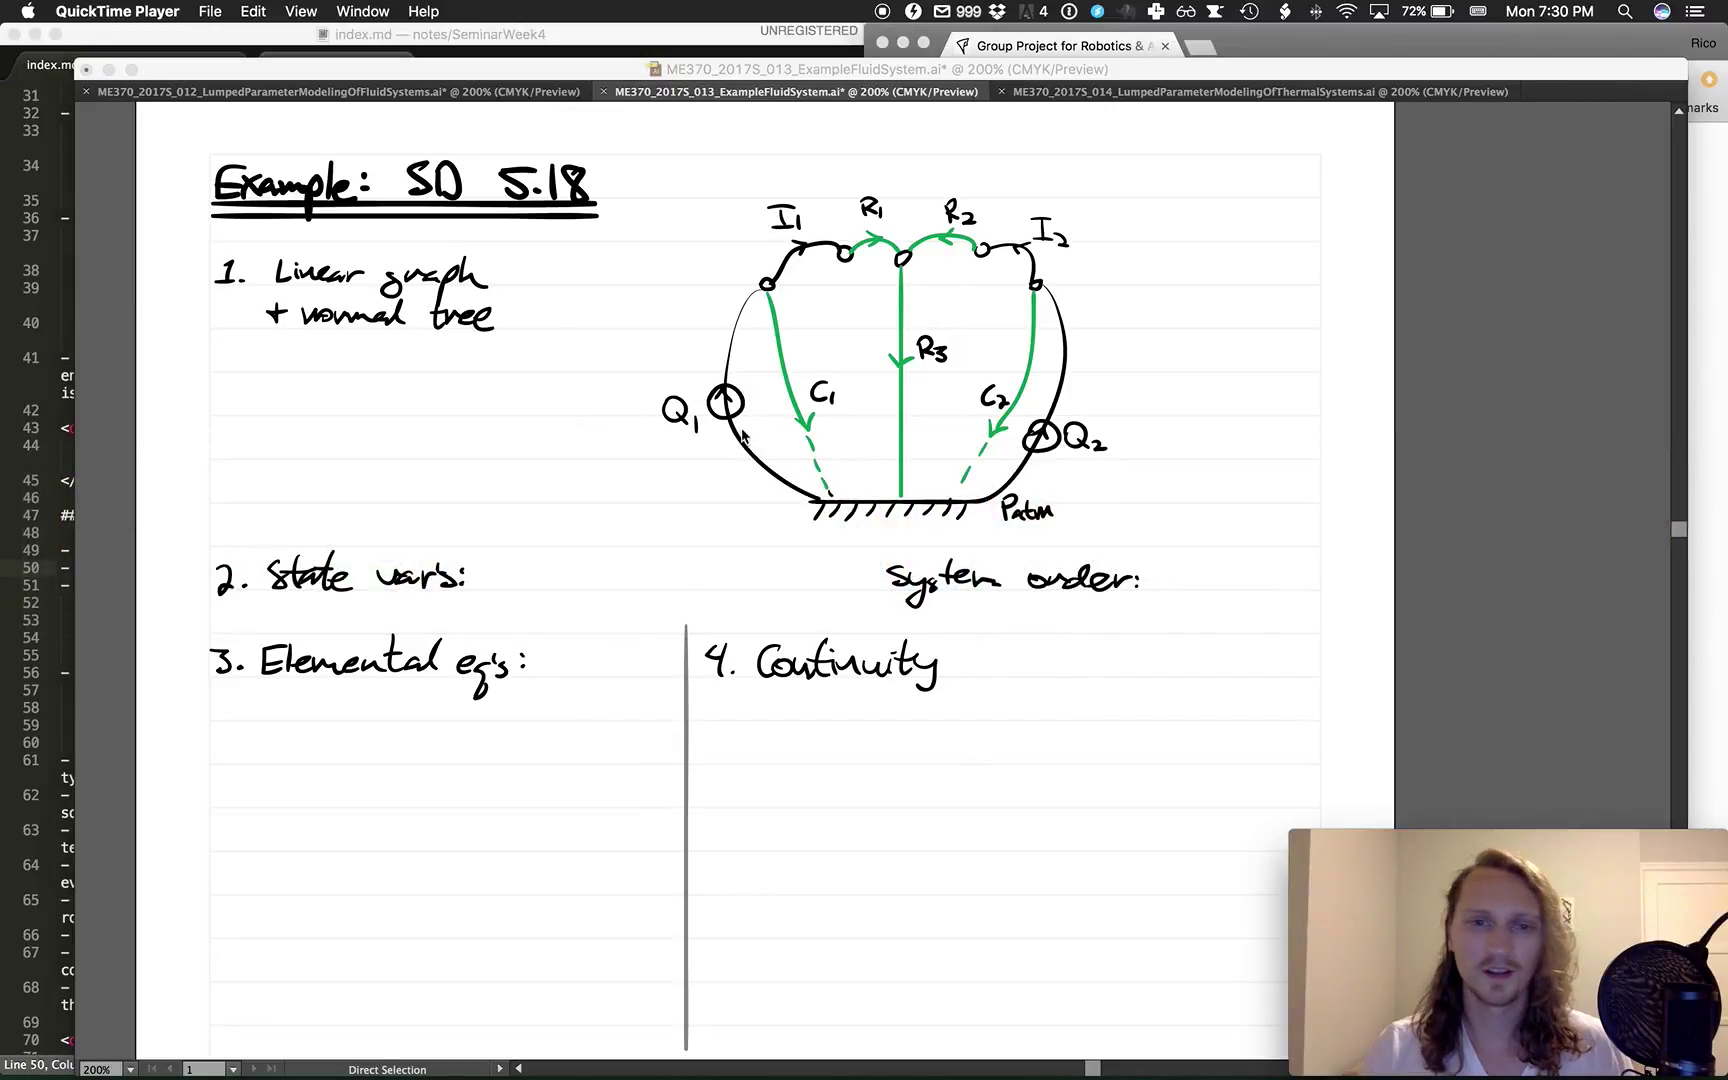
{"action": "left_click", "coordinate": [1123, 802]}
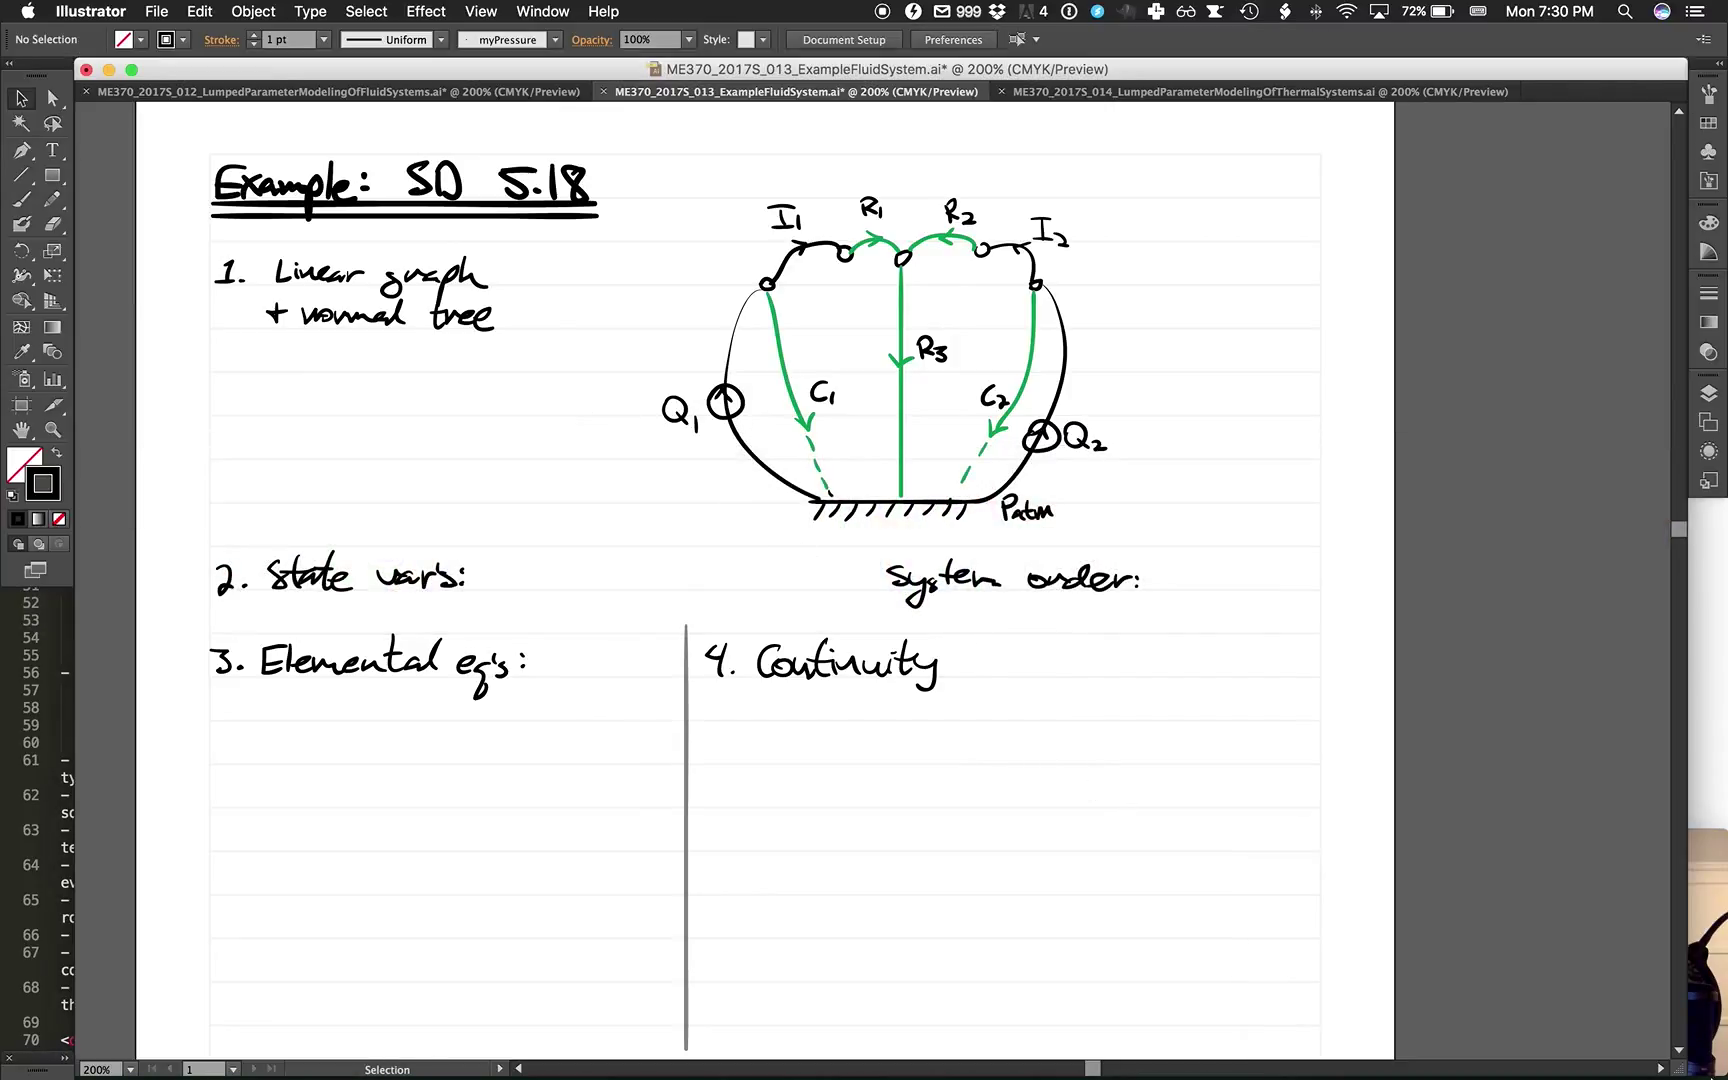
{"action": "left_click_drag", "start_coordinate": [1697, 1073], "coordinate": [1722, 822]}
Scroll through the worksheet to review it, then switch the stroke colour to blue with Ctrl+3.
{"action": "scroll", "coordinate": [852, 612], "scroll_direction": "down", "scroll_amount": 3}
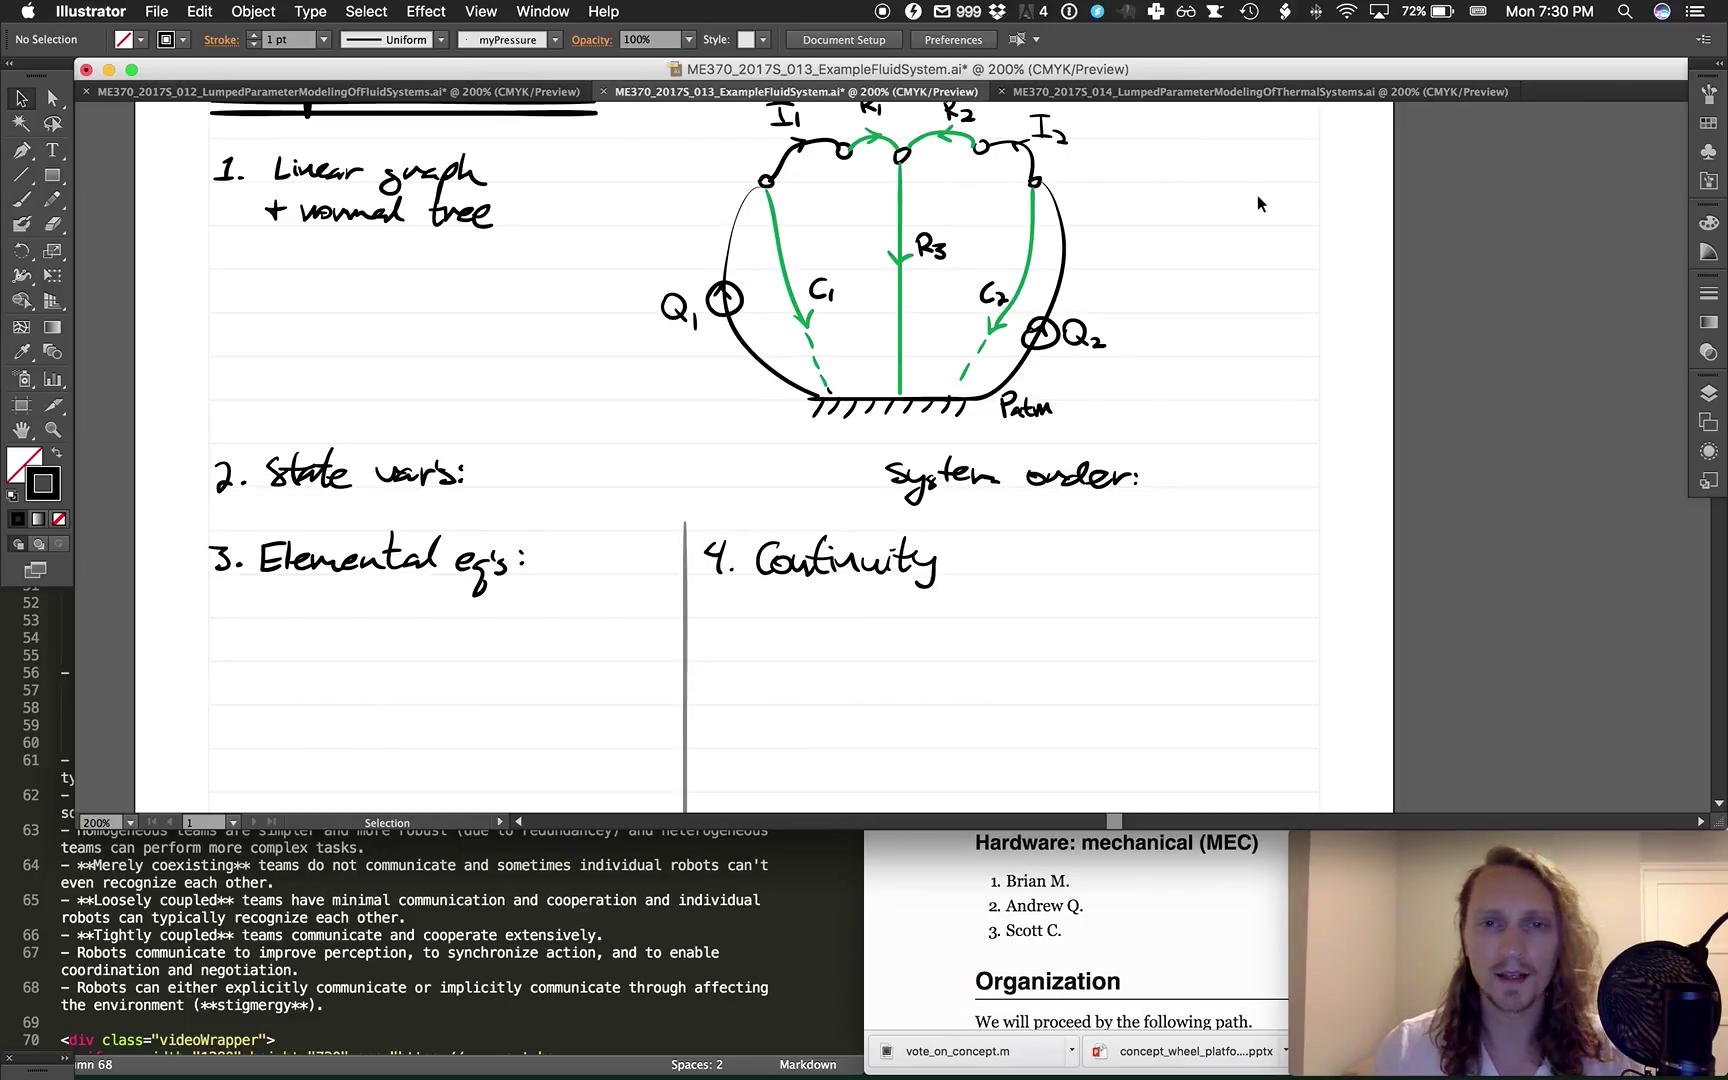
{"action": "scroll", "coordinate": [893, 395], "scroll_direction": "up", "scroll_amount": 4}
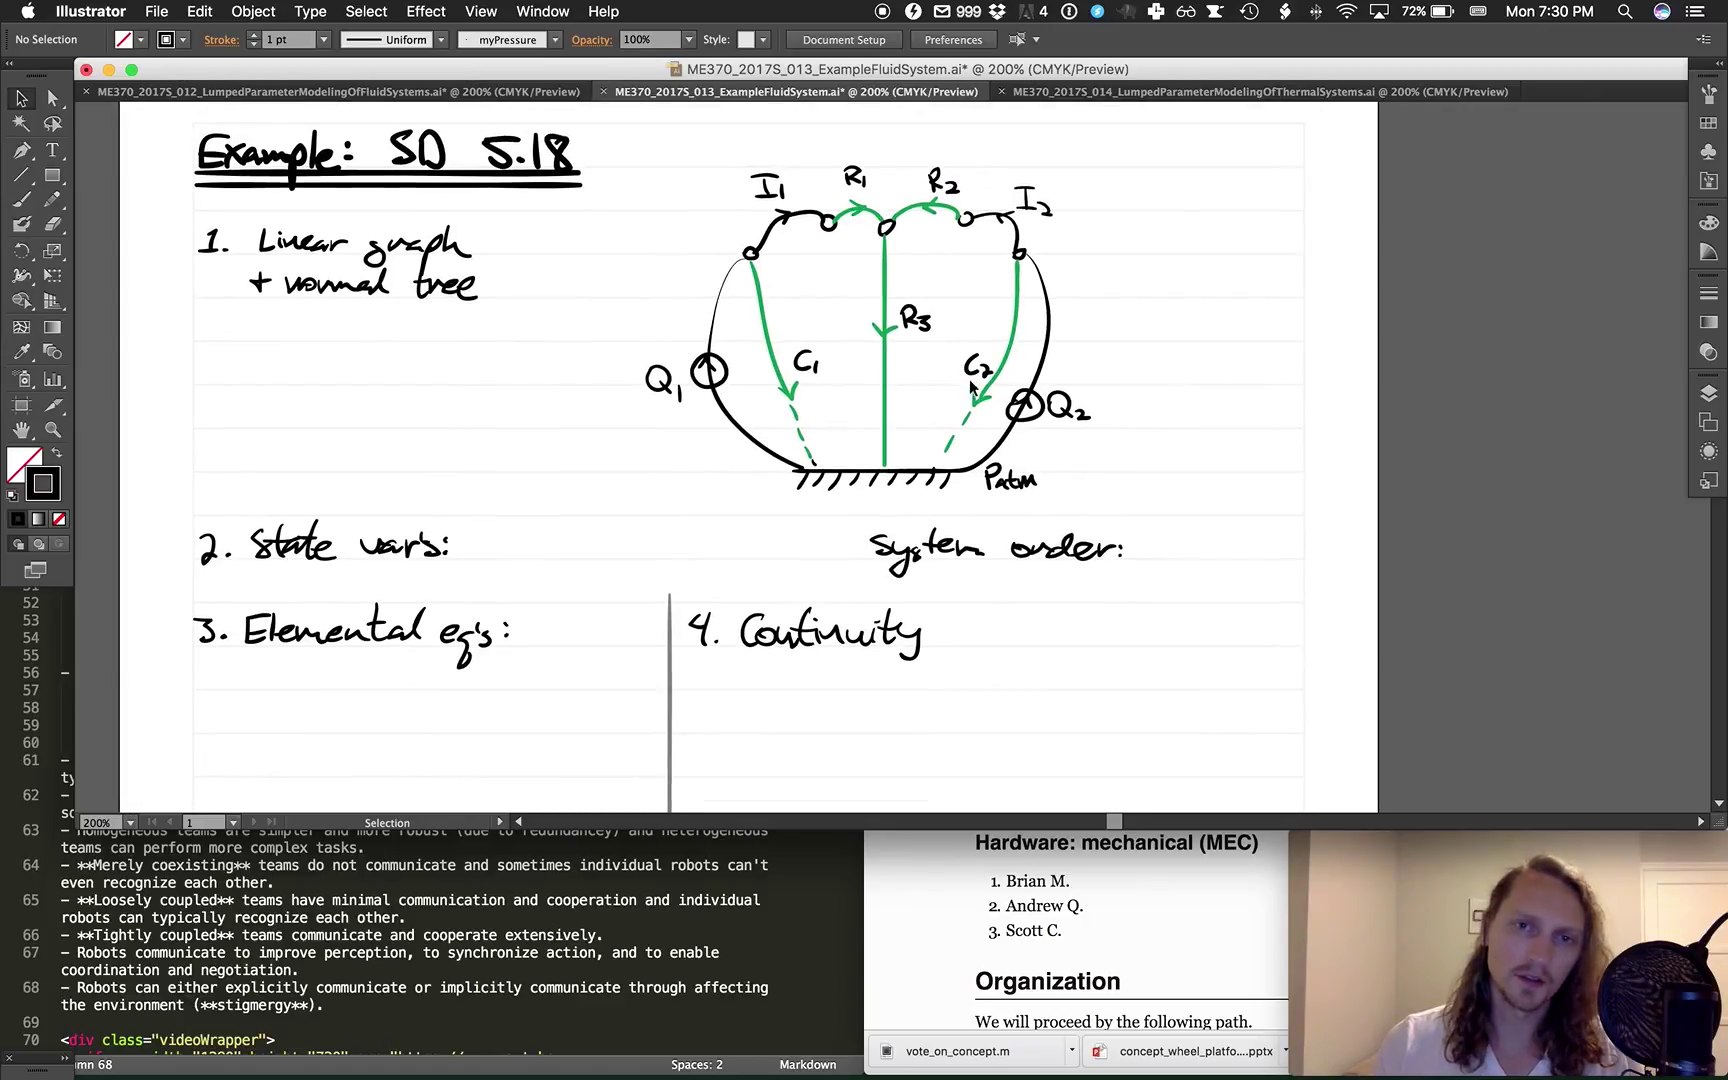
{"action": "scroll", "coordinate": [682, 660], "scroll_direction": "down", "scroll_amount": 5}
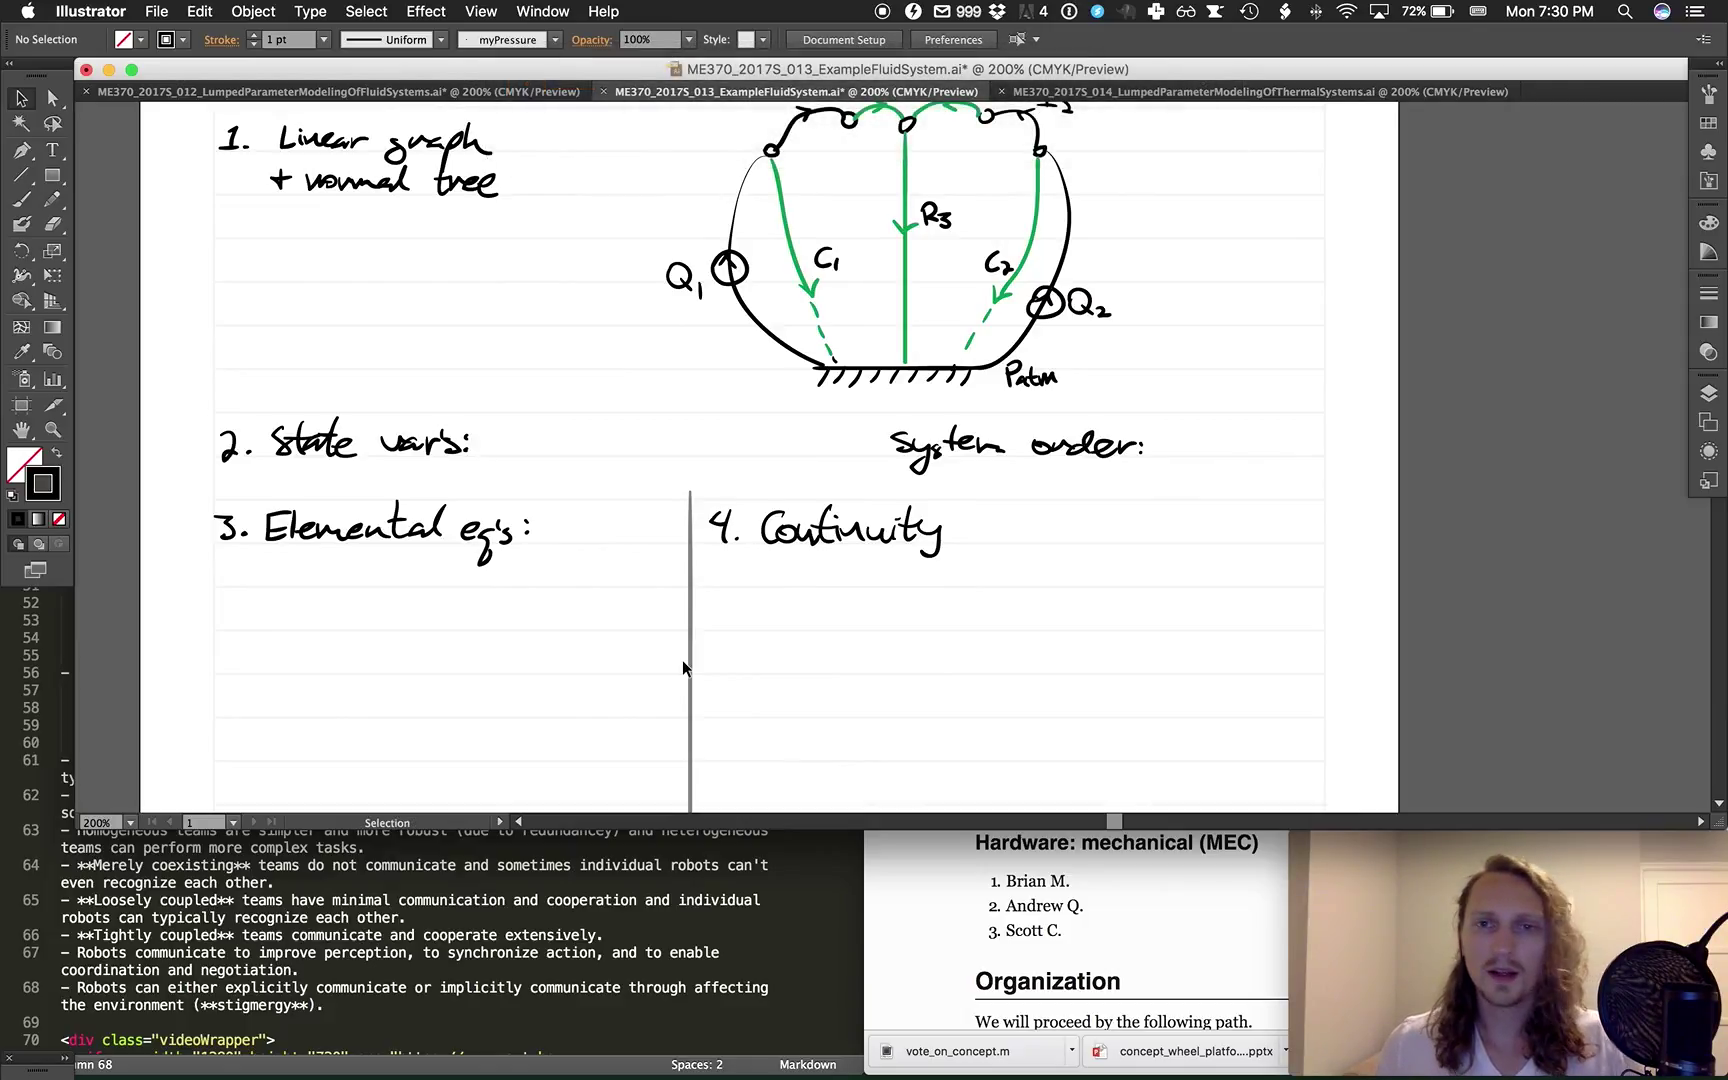
{"action": "scroll", "coordinate": [682, 660], "scroll_direction": "up", "scroll_amount": 3}
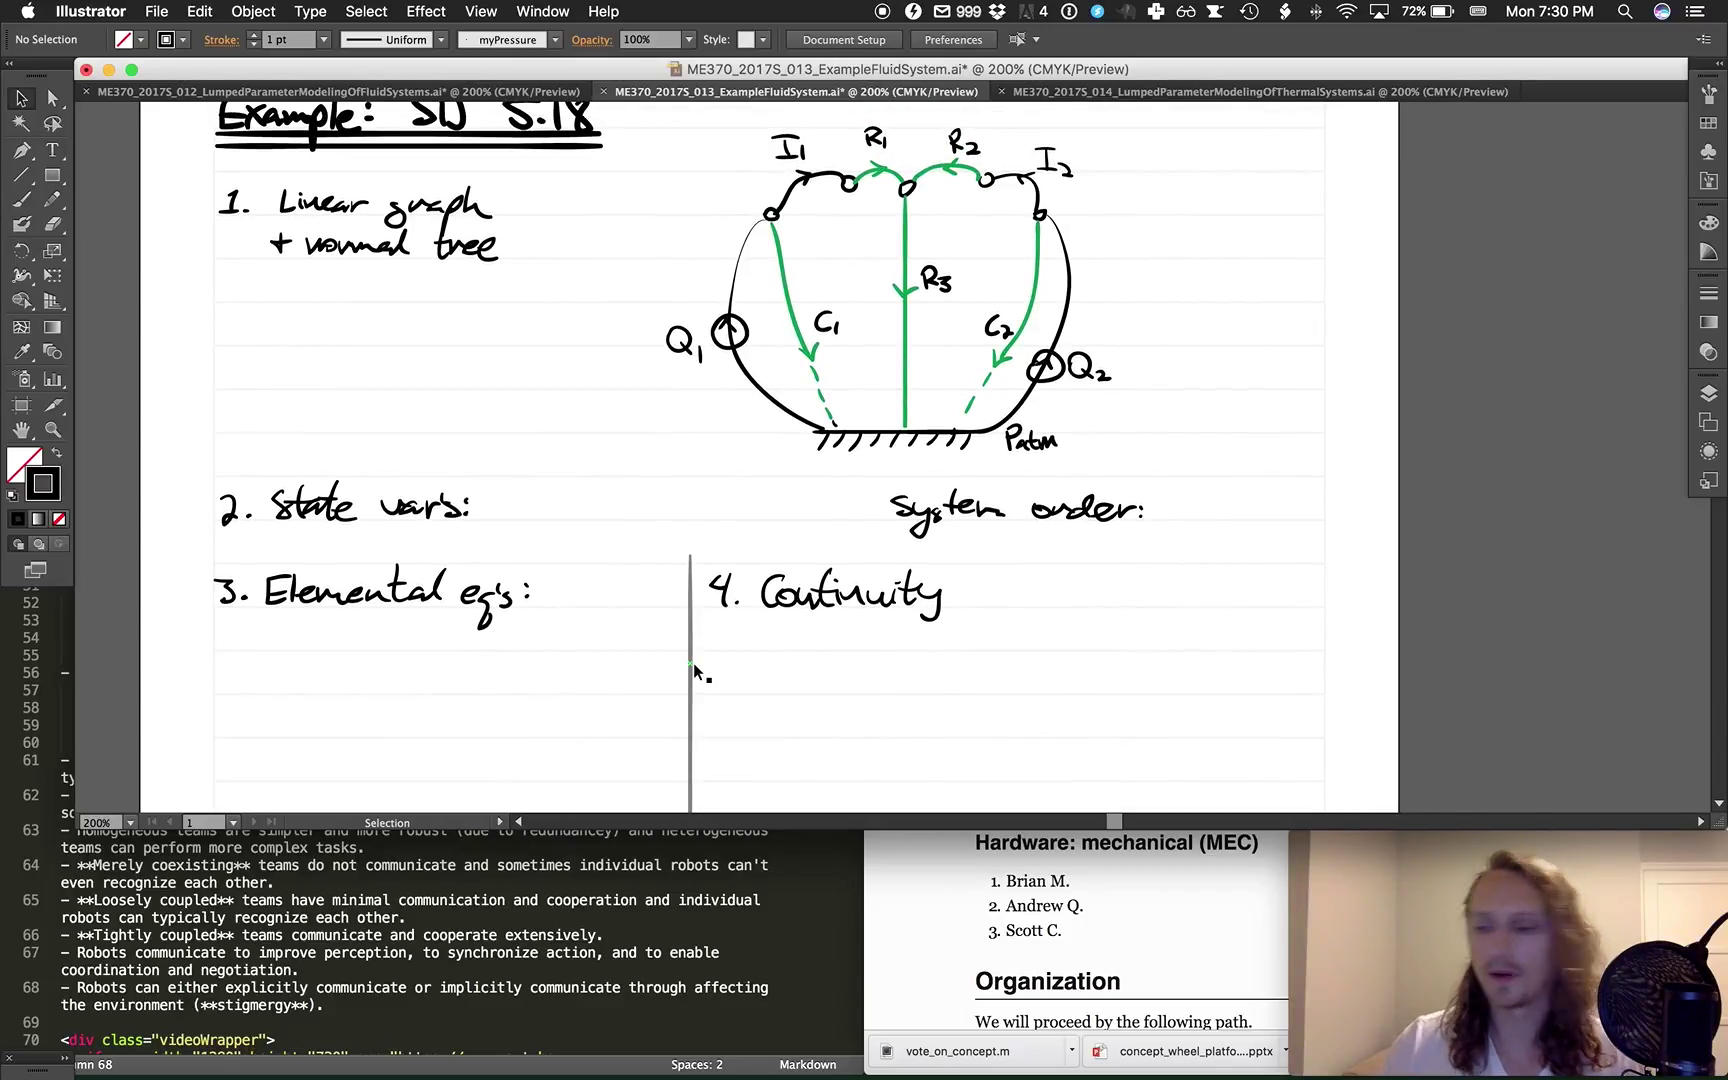
{"action": "key", "text": "ctrl+3"}
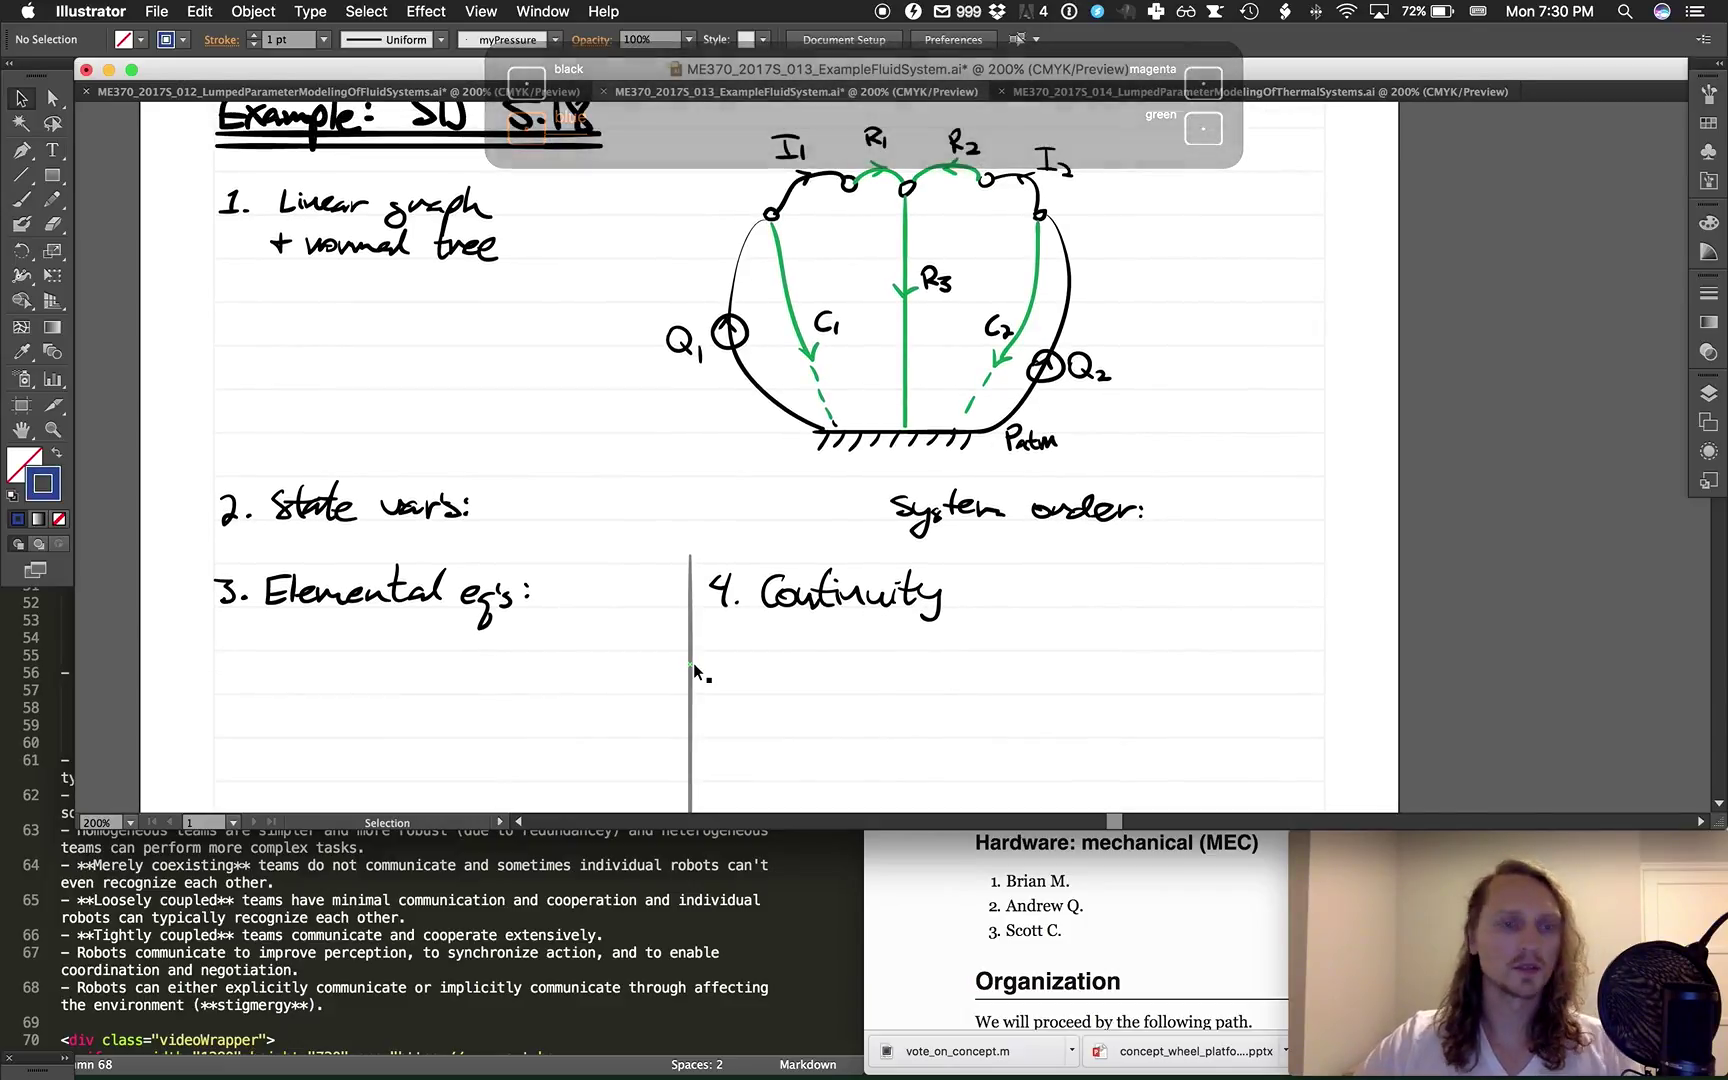
With the Paintbrush, write state variables Pc1, Pc2, QI1, QI2 and system order n=4.
{"action": "key", "text": "b"}
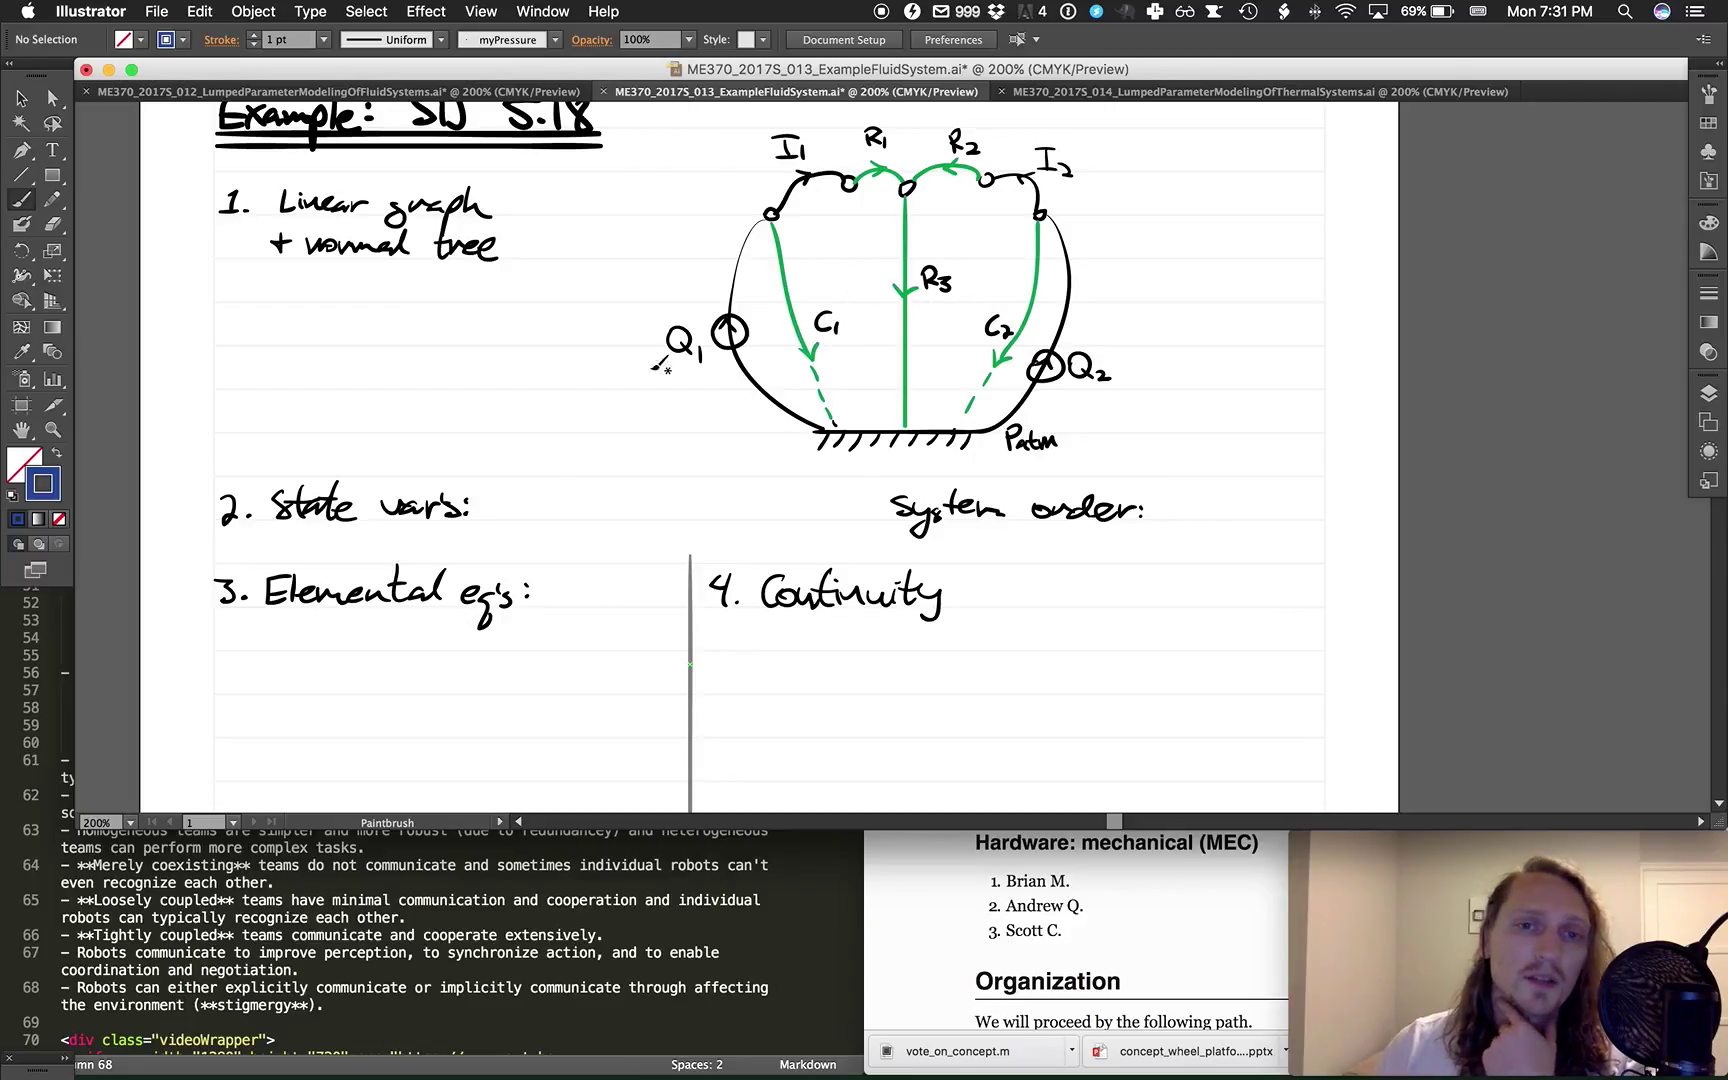
{"action": "mouse_move", "coordinate": [496, 487]}
{"action": "left_mouse_down"}
{"action": "mouse_move", "coordinate": [496, 522]}
{"action": "mouse_move", "coordinate": [499, 506]}
{"action": "mouse_move", "coordinate": [520, 520]}
{"action": "left_mouse_up"}
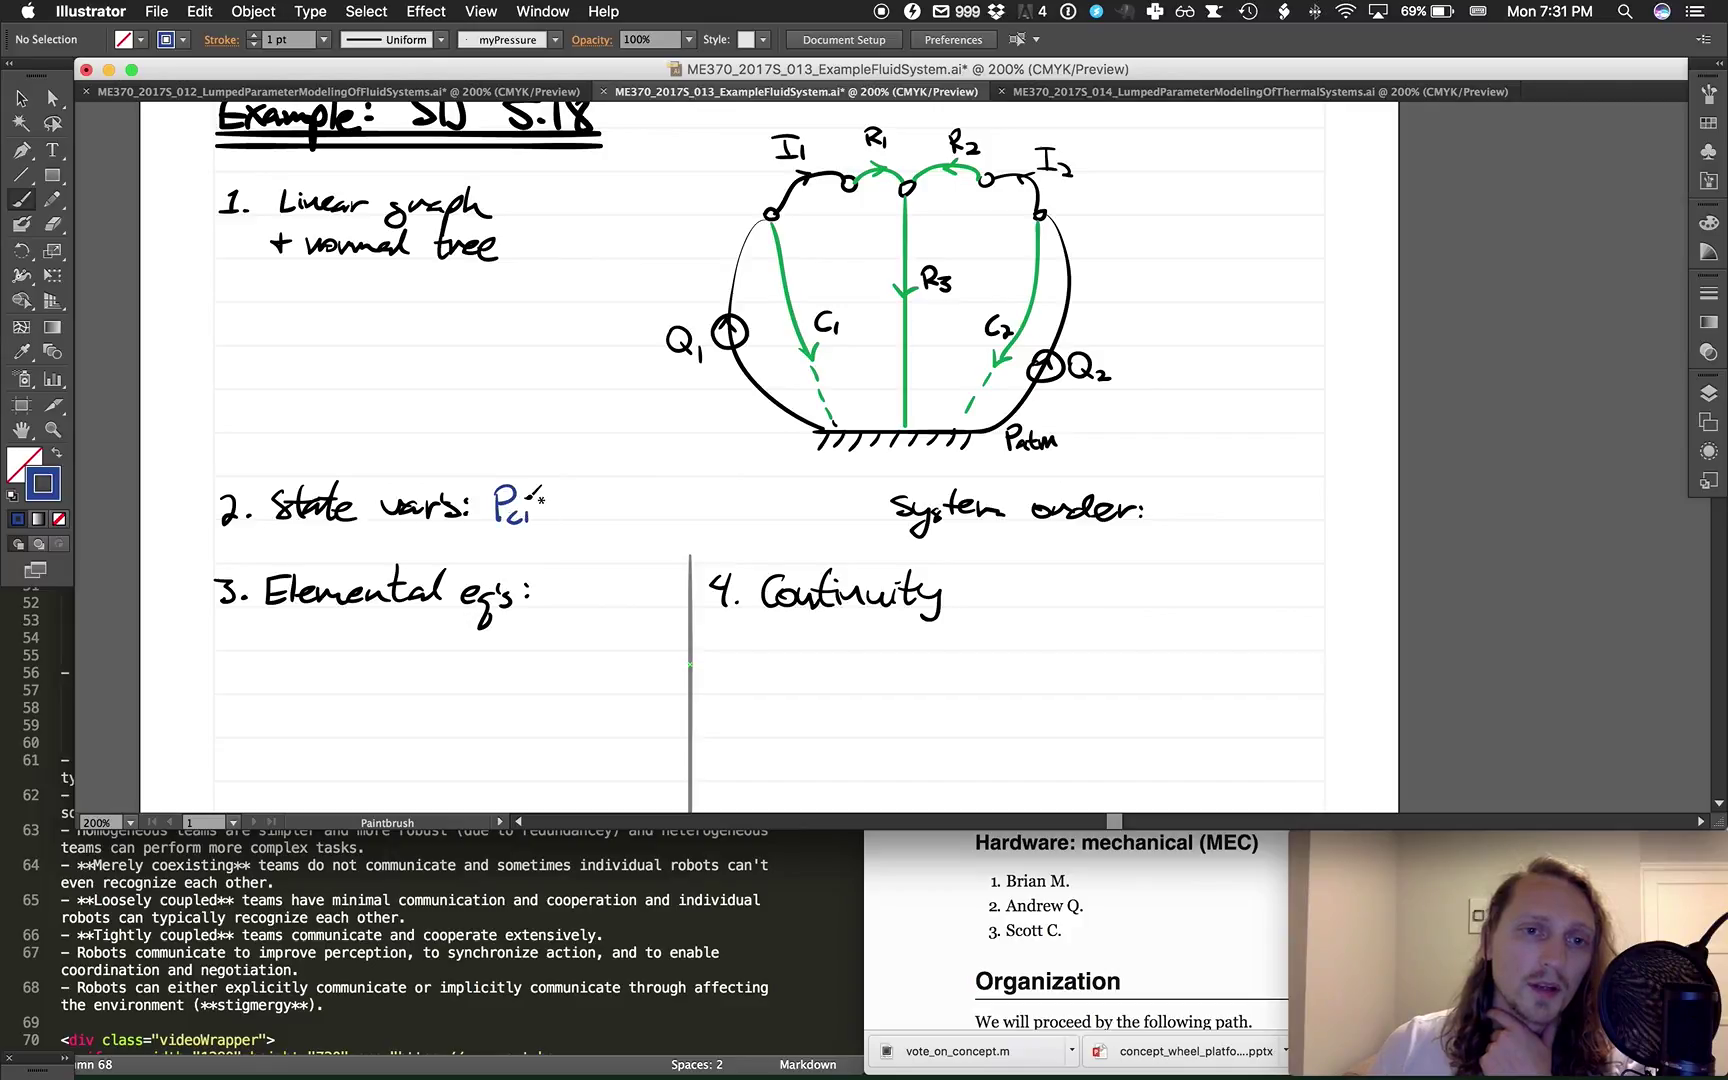
{"action": "left_click_drag", "start_coordinate": [542, 507], "coordinate": [552, 522]}
{"action": "mouse_move", "coordinate": [553, 490]}
{"action": "left_mouse_down"}
{"action": "mouse_move", "coordinate": [566, 520]}
{"action": "mouse_move", "coordinate": [601, 523]}
{"action": "mouse_move", "coordinate": [622, 493]}
{"action": "mouse_move", "coordinate": [633, 519]}
{"action": "left_mouse_up"}
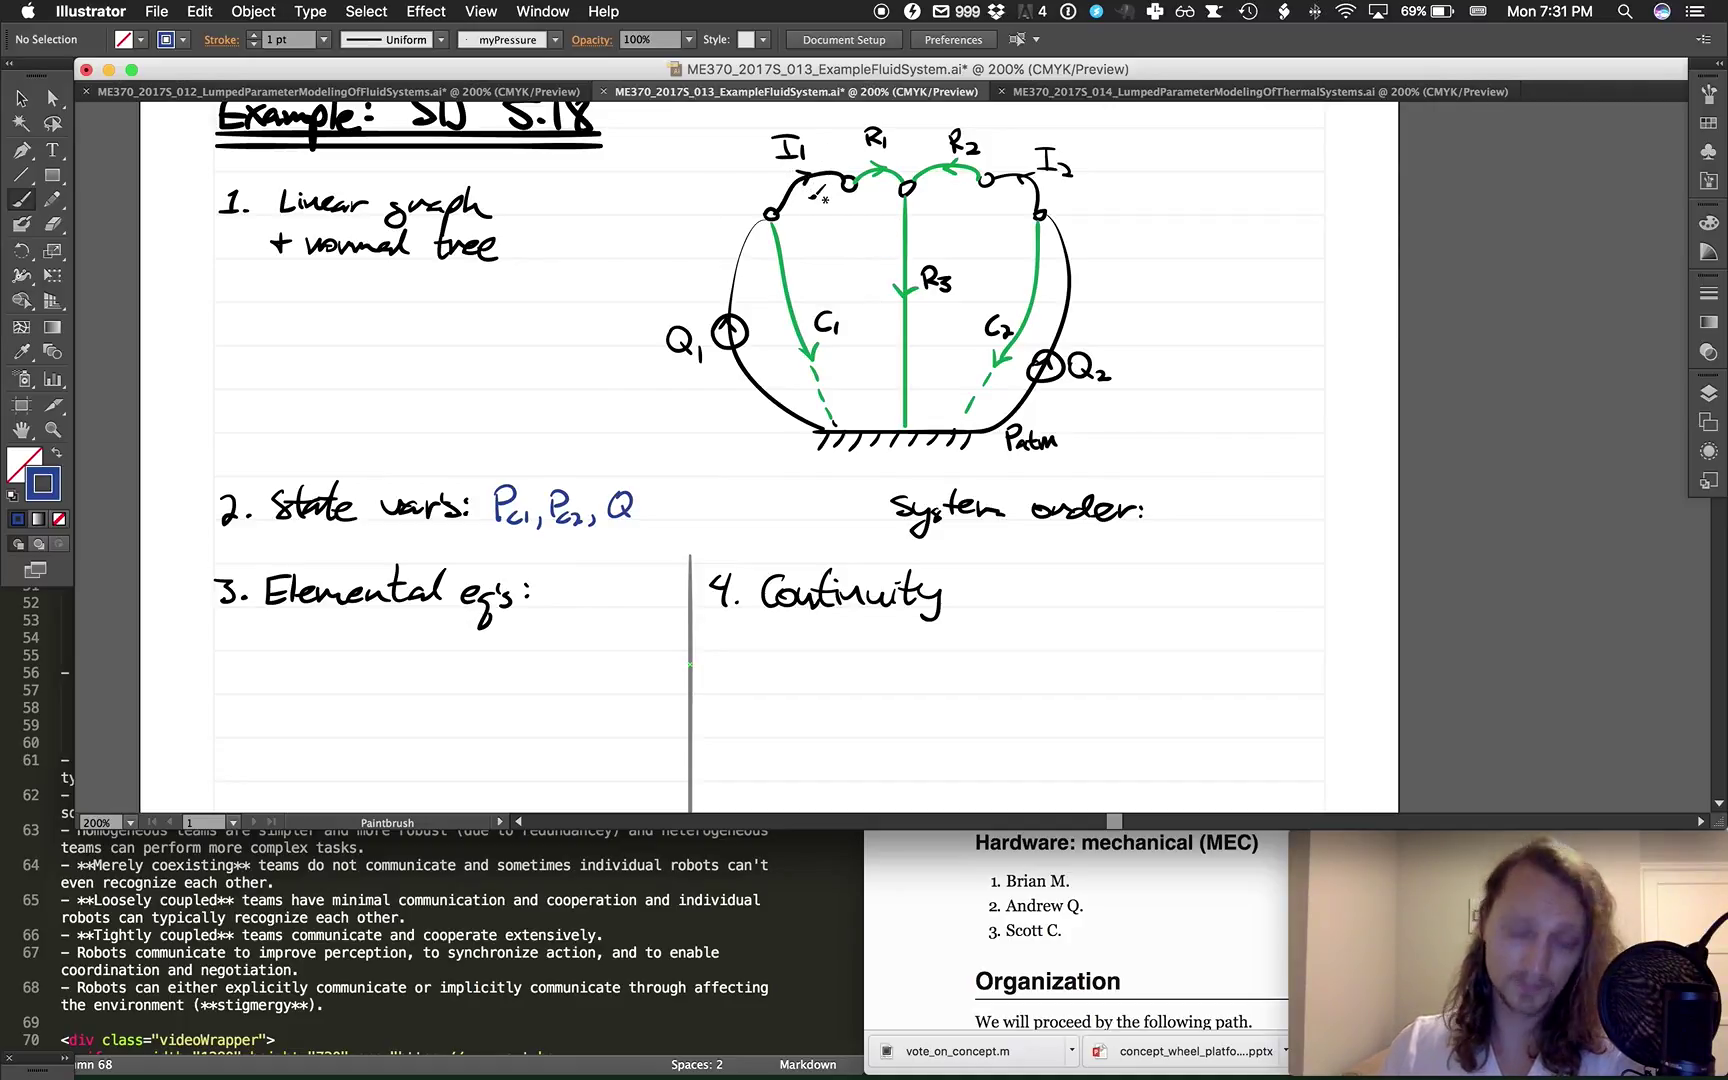
{"action": "mouse_move", "coordinate": [632, 507]}
{"action": "left_mouse_down"}
{"action": "mouse_move", "coordinate": [660, 529]}
{"action": "mouse_move", "coordinate": [718, 508]}
{"action": "left_mouse_up"}
{"action": "left_click_drag", "start_coordinate": [710, 509], "coordinate": [728, 522]}
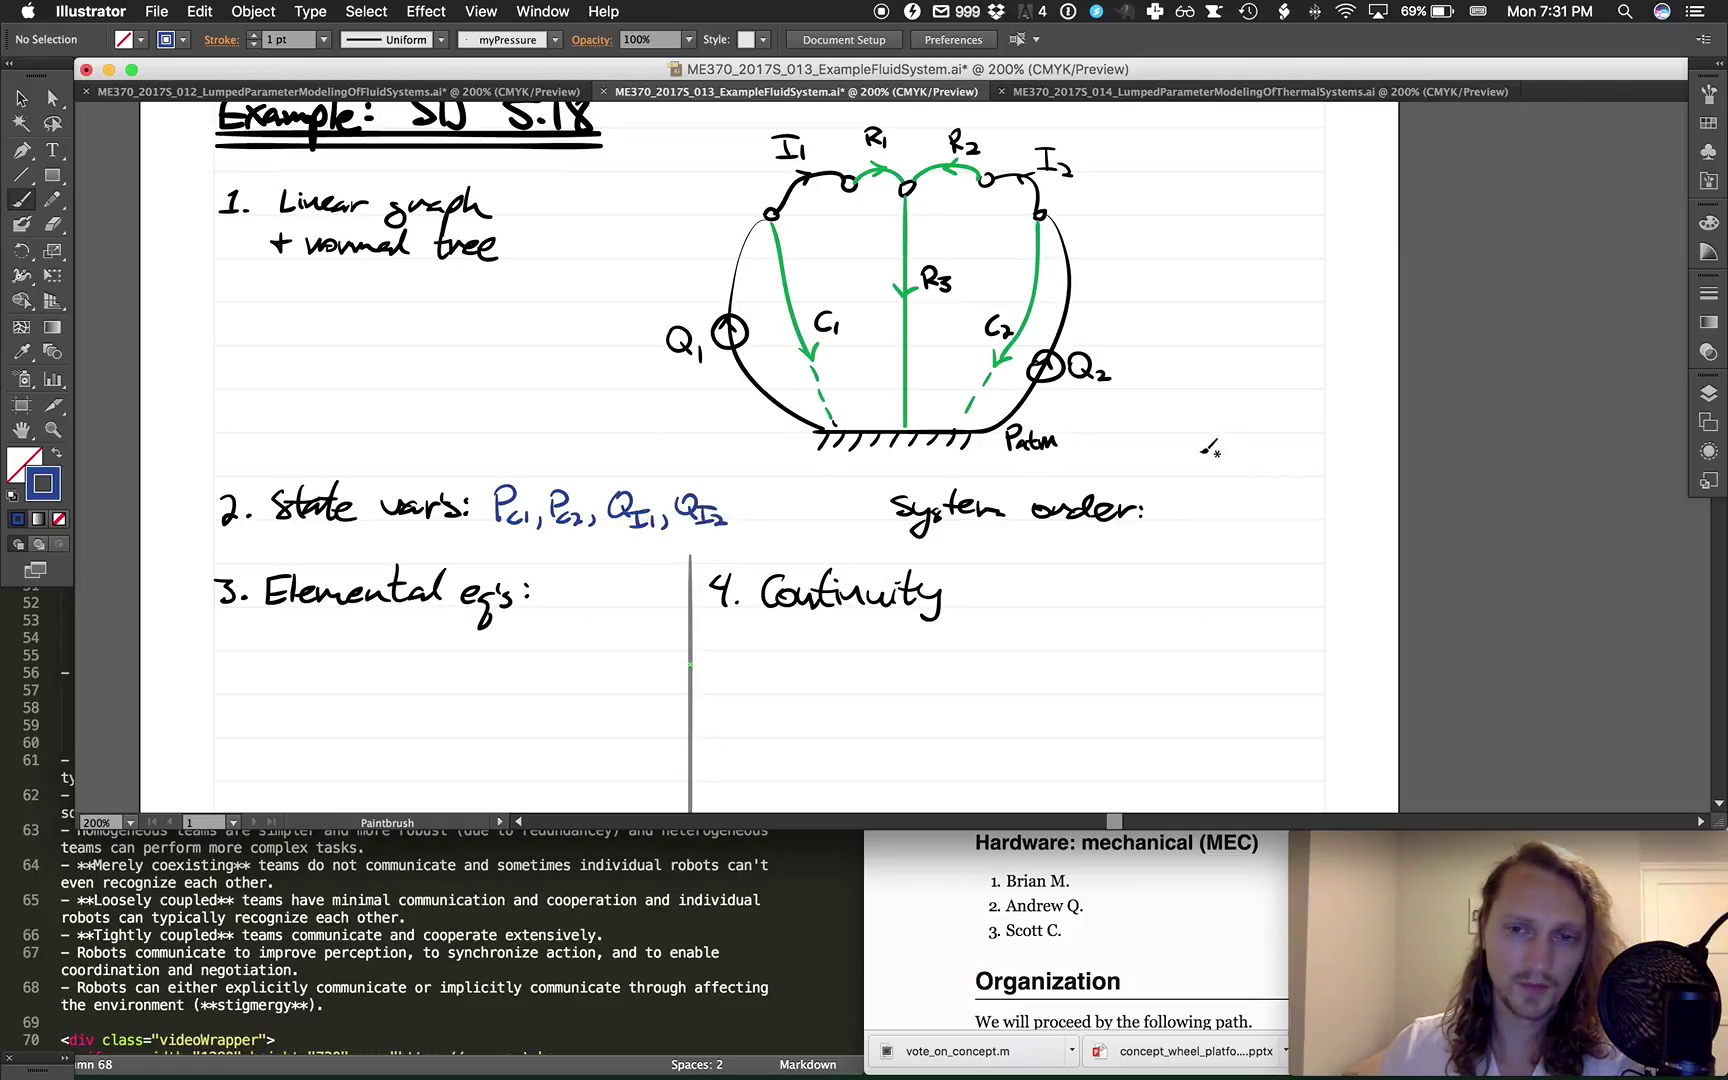
{"action": "mouse_move", "coordinate": [1175, 519]}
{"action": "left_mouse_down"}
{"action": "mouse_move", "coordinate": [1182, 500]}
{"action": "mouse_move", "coordinate": [1195, 520]}
{"action": "mouse_move", "coordinate": [1256, 505]}
{"action": "left_mouse_up"}
{"action": "left_click_drag", "start_coordinate": [1250, 490], "coordinate": [1250, 518]}
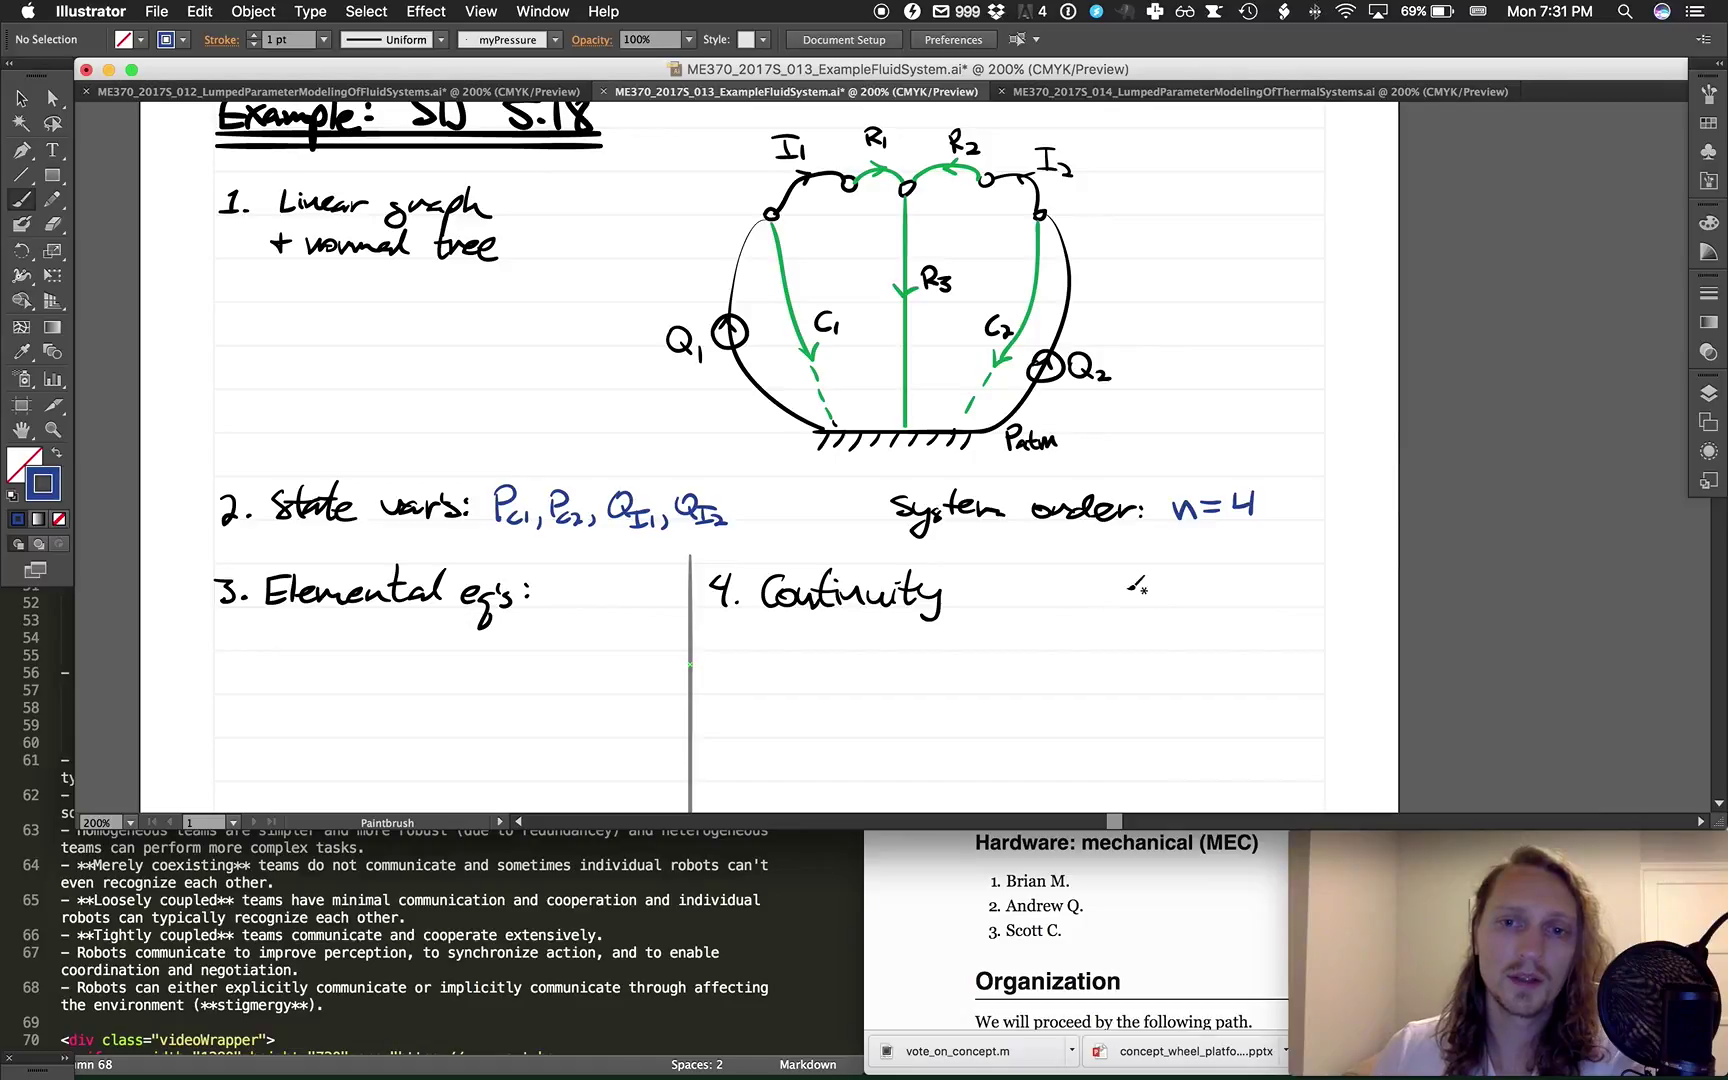
Draw the bracketed state vector x = [Pc1, Pc2, QI1, QI2] to the right of the graph.
{"action": "mouse_move", "coordinate": [1162, 313]}
{"action": "left_mouse_down"}
{"action": "mouse_move", "coordinate": [1184, 337]}
{"action": "mouse_move", "coordinate": [1162, 338]}
{"action": "mouse_move", "coordinate": [1186, 305]}
{"action": "left_mouse_up"}
{"action": "left_click_drag", "start_coordinate": [1178, 301], "coordinate": [1206, 314]}
{"action": "left_click_drag", "start_coordinate": [1189, 327], "coordinate": [1207, 325]}
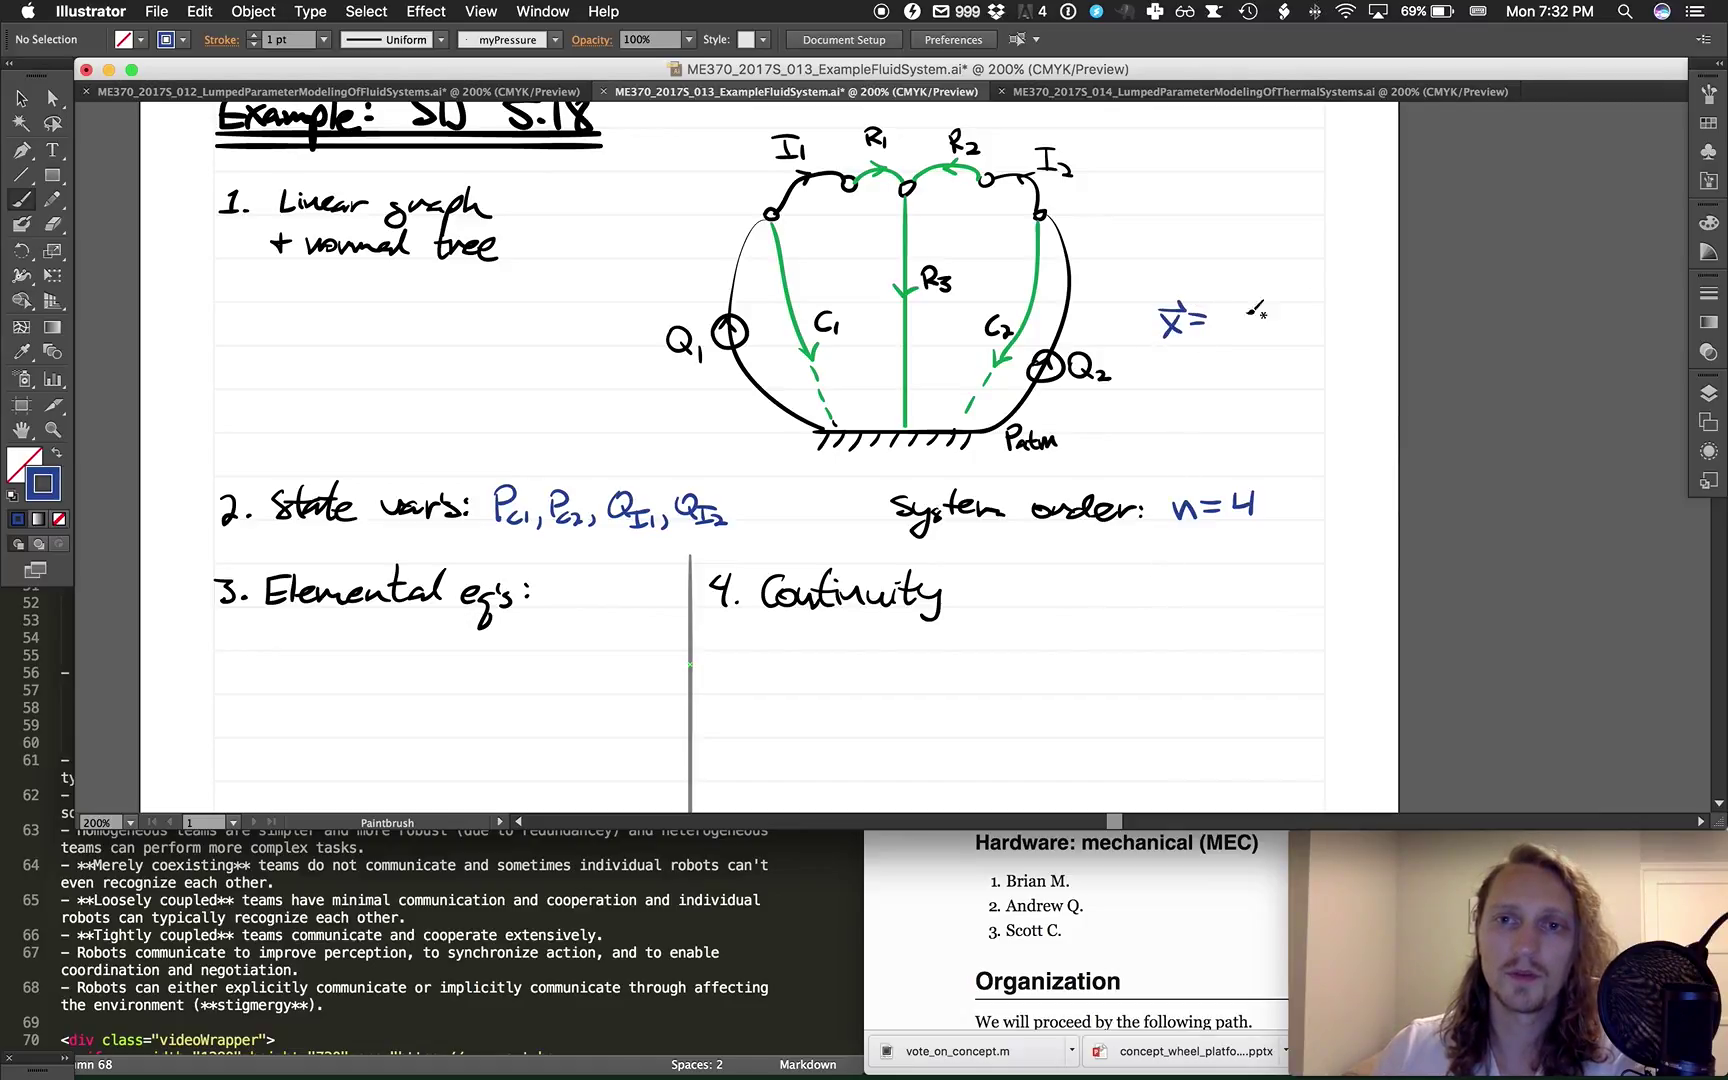
{"action": "mouse_move", "coordinate": [1262, 240]}
{"action": "left_mouse_down"}
{"action": "mouse_move", "coordinate": [1230, 242]}
{"action": "mouse_move", "coordinate": [1240, 396]}
{"action": "mouse_move", "coordinate": [1258, 400]}
{"action": "left_mouse_up"}
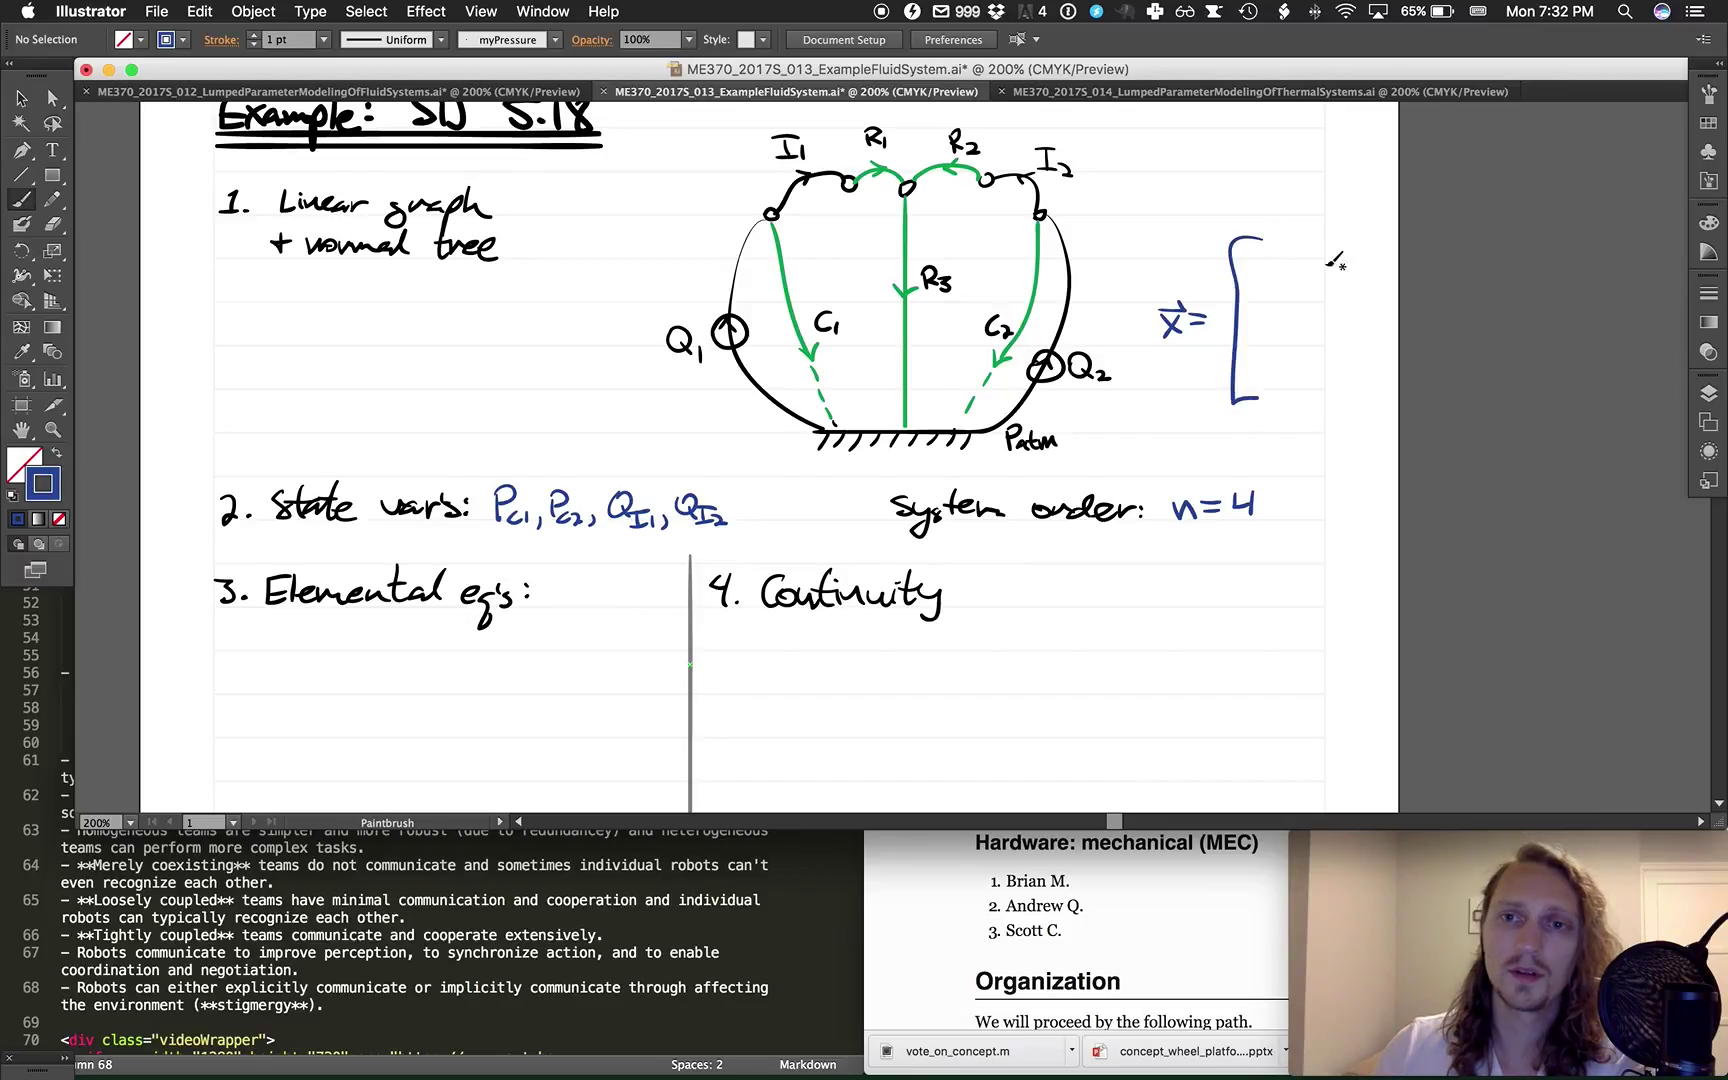
{"action": "mouse_move", "coordinate": [1265, 248]}
{"action": "left_mouse_down"}
{"action": "mouse_move", "coordinate": [1268, 280]}
{"action": "mouse_move", "coordinate": [1300, 272]}
{"action": "mouse_move", "coordinate": [1267, 312]}
{"action": "mouse_move", "coordinate": [1296, 306]}
{"action": "mouse_move", "coordinate": [1274, 331]}
{"action": "mouse_move", "coordinate": [1306, 368]}
{"action": "mouse_move", "coordinate": [1272, 392]}
{"action": "mouse_move", "coordinate": [1318, 399]}
{"action": "left_mouse_up"}
{"action": "left_click_drag", "start_coordinate": [1303, 244], "coordinate": [1331, 408]}
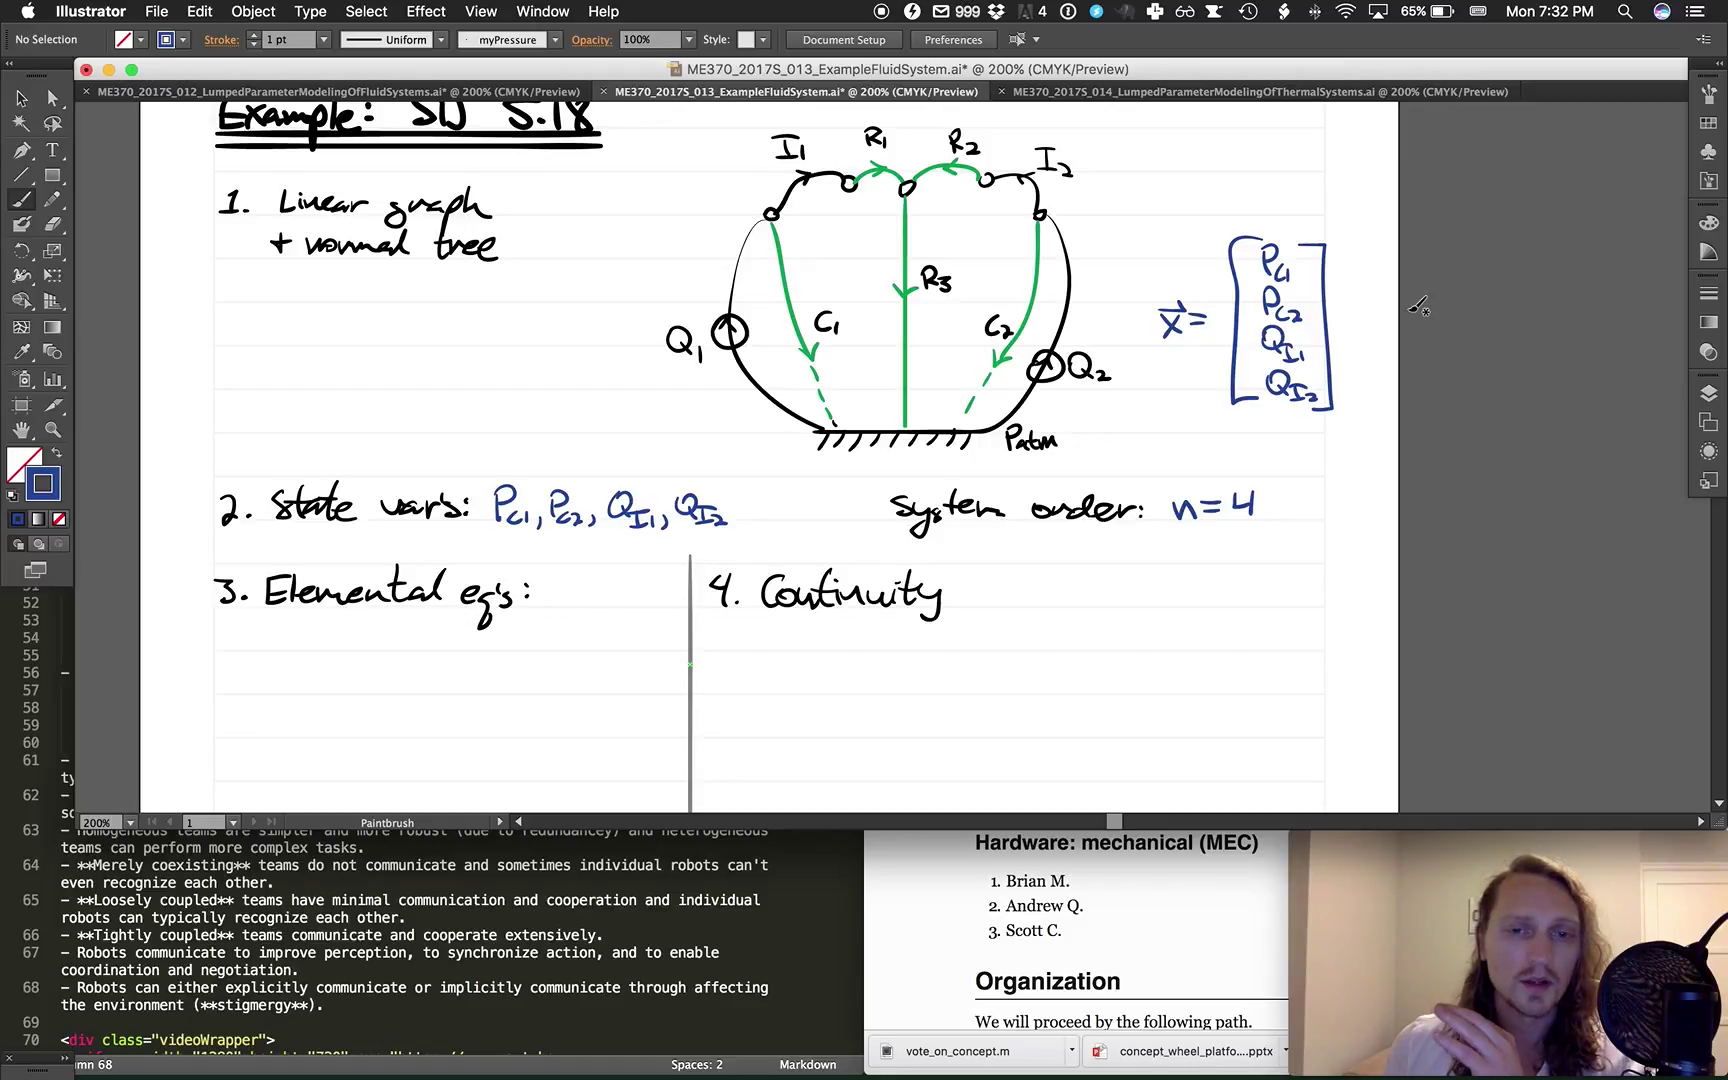
{"action": "scroll", "coordinate": [1418, 306], "scroll_direction": "down", "scroll_amount": 3}
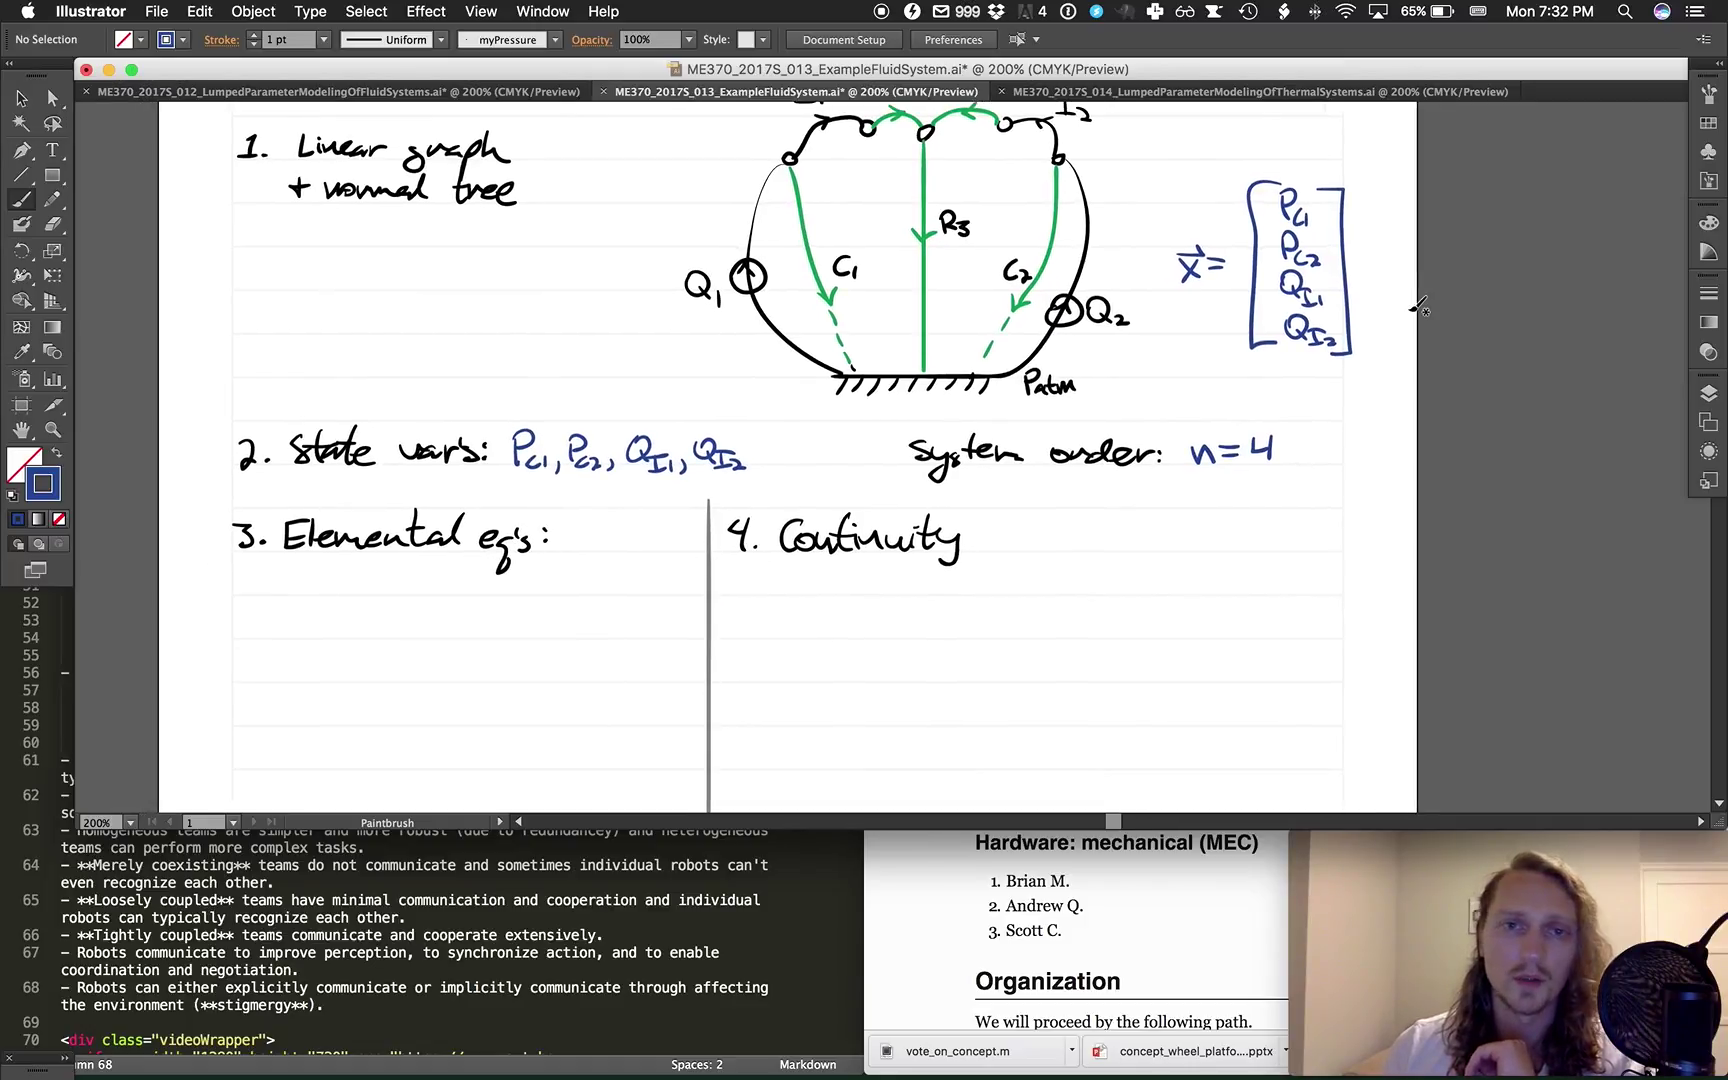
Write element labels C1, C2, I1, I2, R1, R2, R3 down the left of step 3.
{"action": "scroll", "coordinate": [1418, 306], "scroll_direction": "down", "scroll_amount": 5}
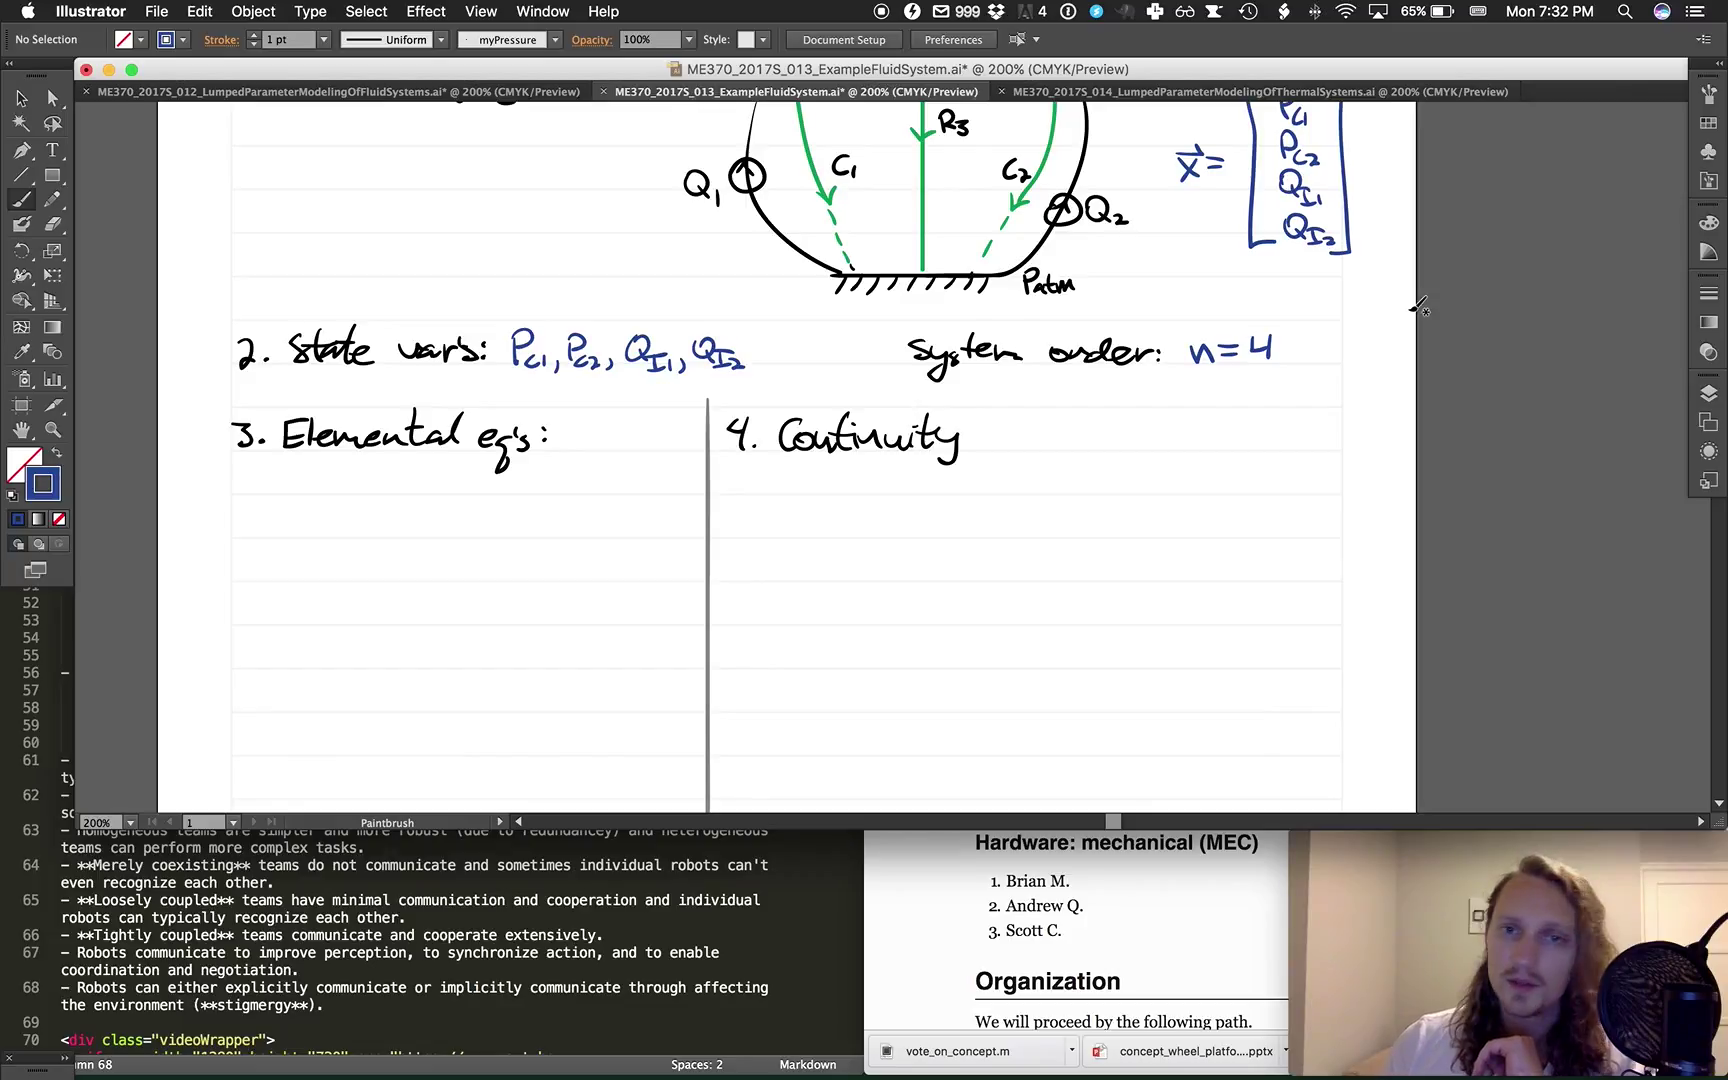
{"action": "scroll", "coordinate": [1418, 306], "scroll_direction": "up", "scroll_amount": 6}
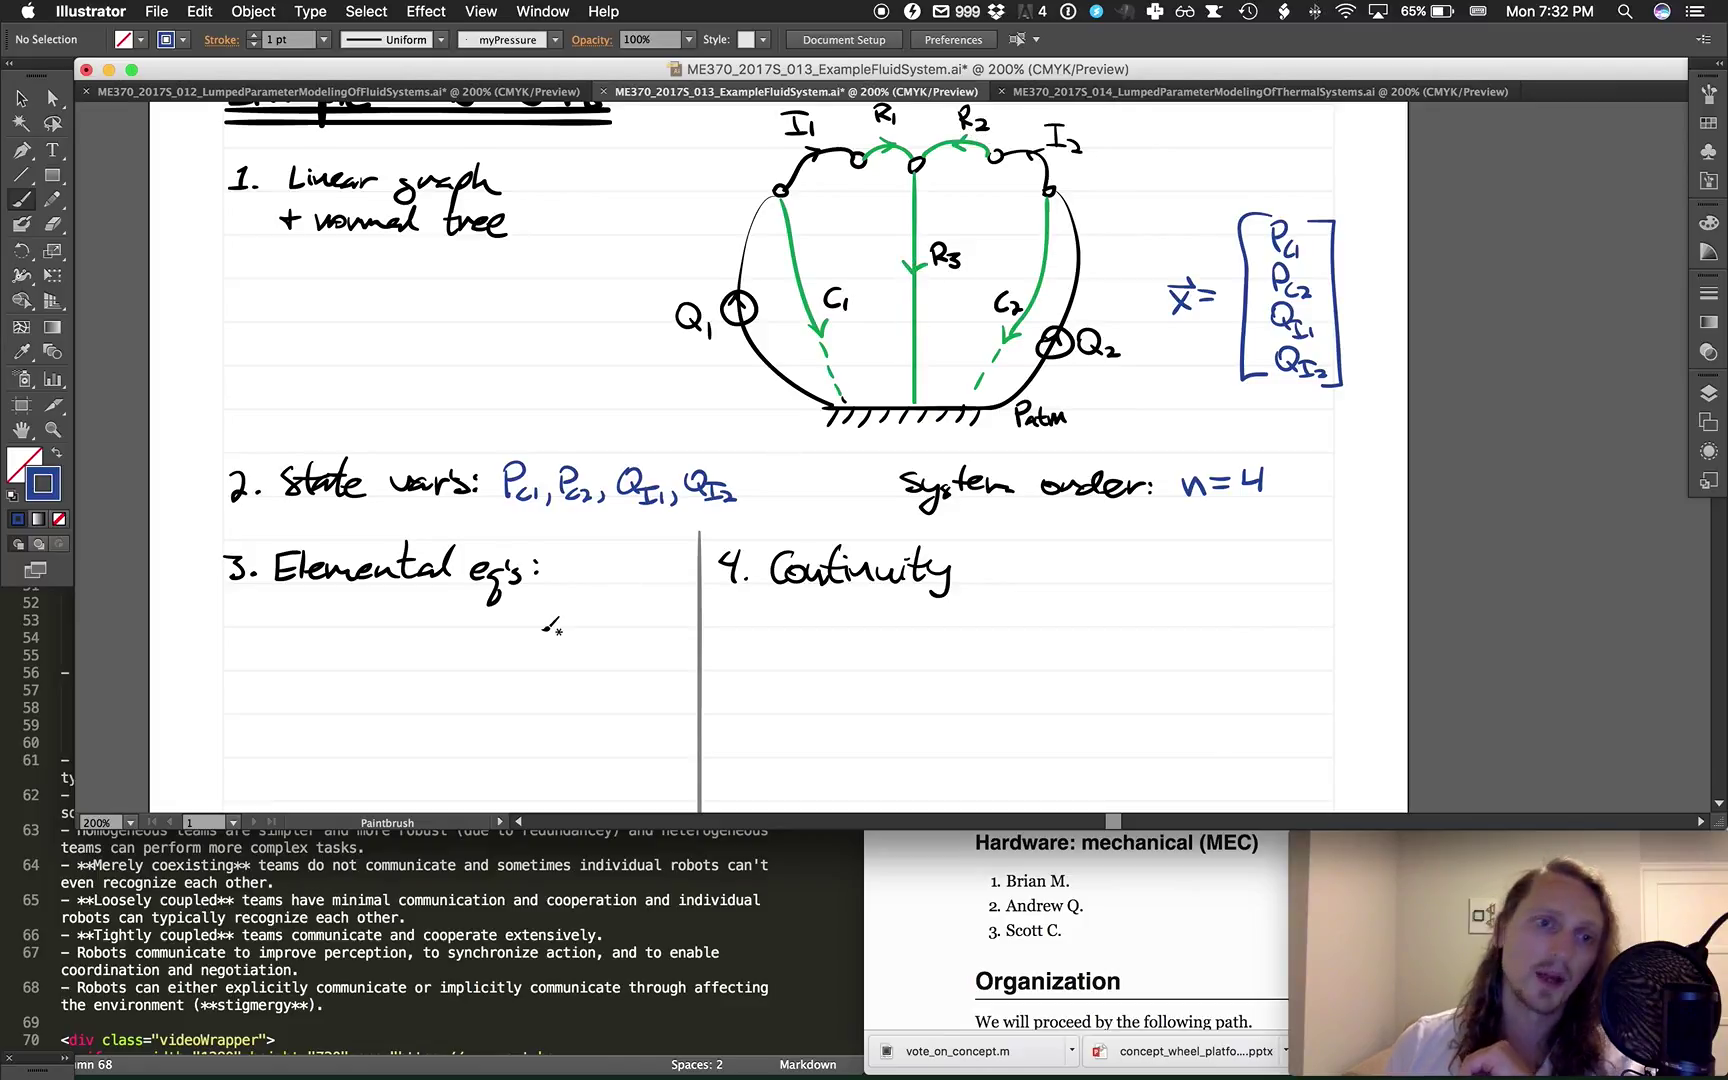
{"action": "scroll", "coordinate": [550, 627], "scroll_direction": "down", "scroll_amount": 3}
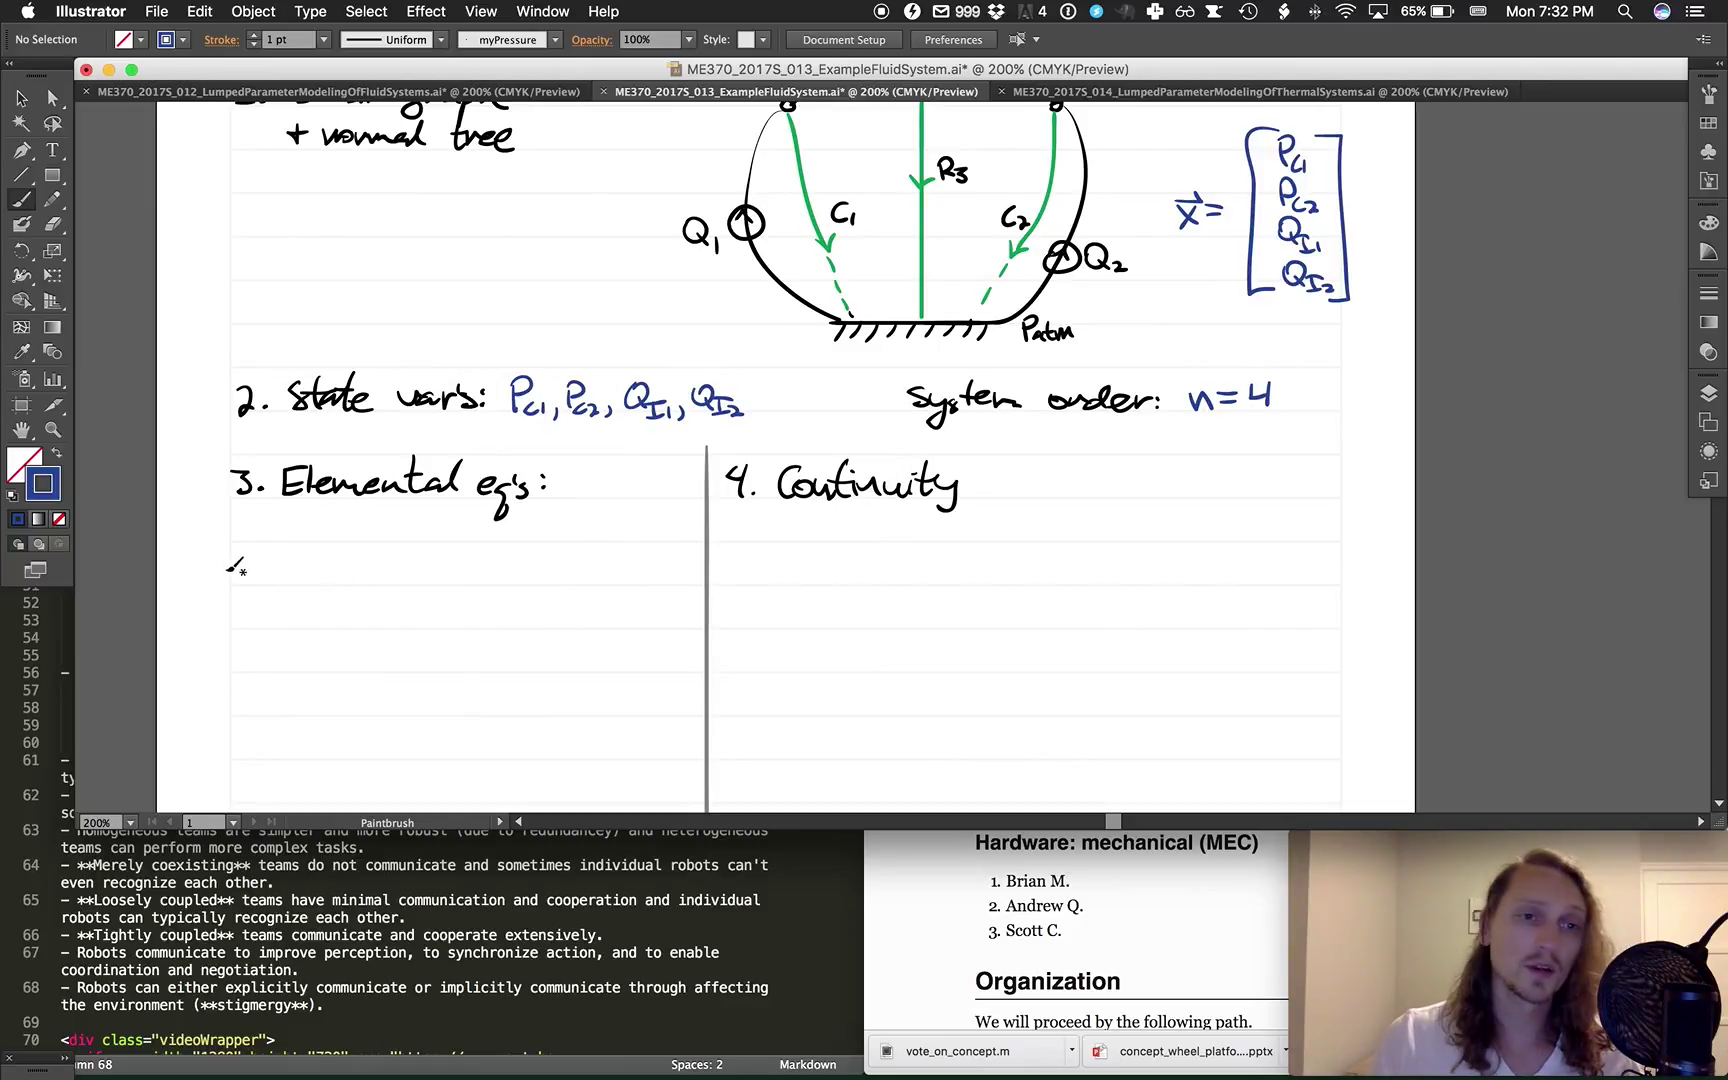
{"action": "left_click_drag", "start_coordinate": [260, 558], "coordinate": [240, 585]}
{"action": "mouse_move", "coordinate": [260, 567]}
{"action": "left_mouse_down"}
{"action": "mouse_move", "coordinate": [239, 623]}
{"action": "mouse_move", "coordinate": [260, 628]}
{"action": "mouse_move", "coordinate": [257, 675]}
{"action": "mouse_move", "coordinate": [266, 648]}
{"action": "mouse_move", "coordinate": [258, 688]}
{"action": "left_mouse_up"}
{"action": "mouse_move", "coordinate": [252, 690]}
{"action": "left_mouse_down"}
{"action": "mouse_move", "coordinate": [252, 714]}
{"action": "mouse_move", "coordinate": [284, 716]}
{"action": "mouse_move", "coordinate": [244, 760]}
{"action": "mouse_move", "coordinate": [274, 760]}
{"action": "left_mouse_up"}
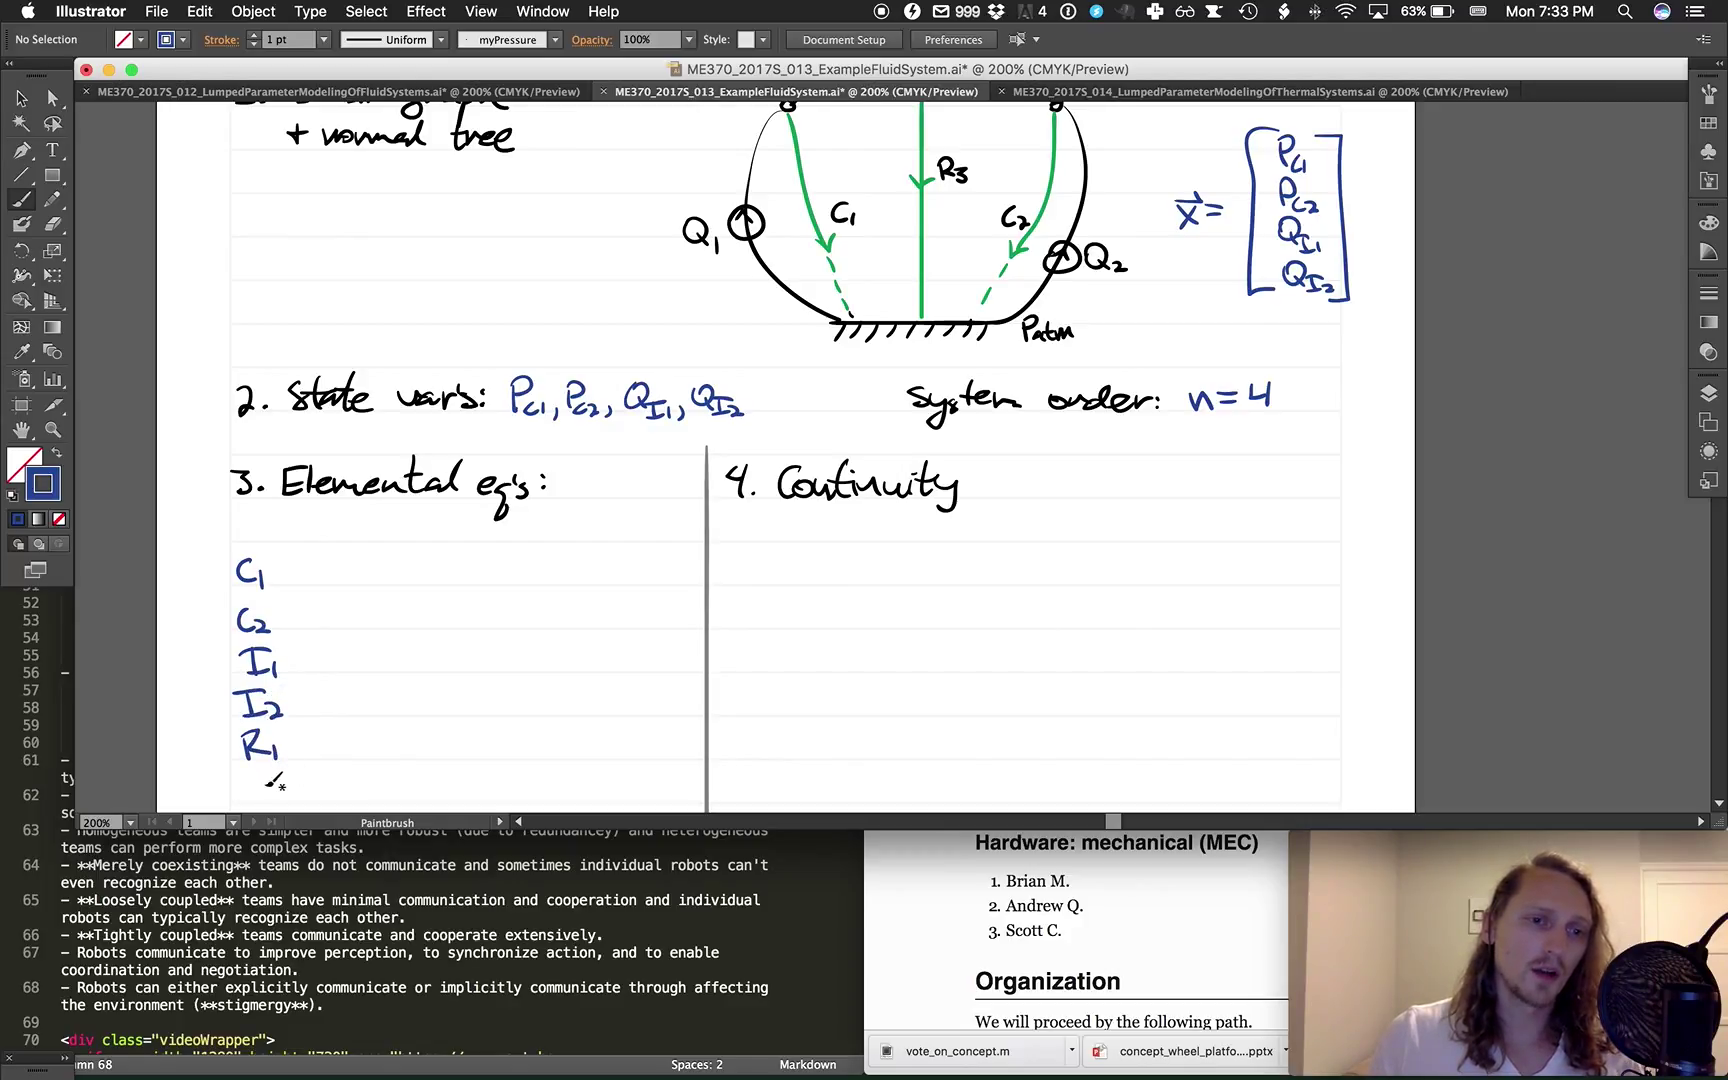
{"action": "scroll", "coordinate": [290, 650], "scroll_direction": "down", "scroll_amount": 3}
{"action": "mouse_move", "coordinate": [247, 614]}
{"action": "left_mouse_down"}
{"action": "mouse_move", "coordinate": [246, 643]}
{"action": "mouse_move", "coordinate": [270, 641]}
{"action": "left_mouse_up"}
{"action": "mouse_move", "coordinate": [279, 632]}
{"action": "left_mouse_down"}
{"action": "mouse_move", "coordinate": [296, 646]}
{"action": "mouse_move", "coordinate": [248, 686]}
{"action": "mouse_move", "coordinate": [288, 689]}
{"action": "left_mouse_up"}
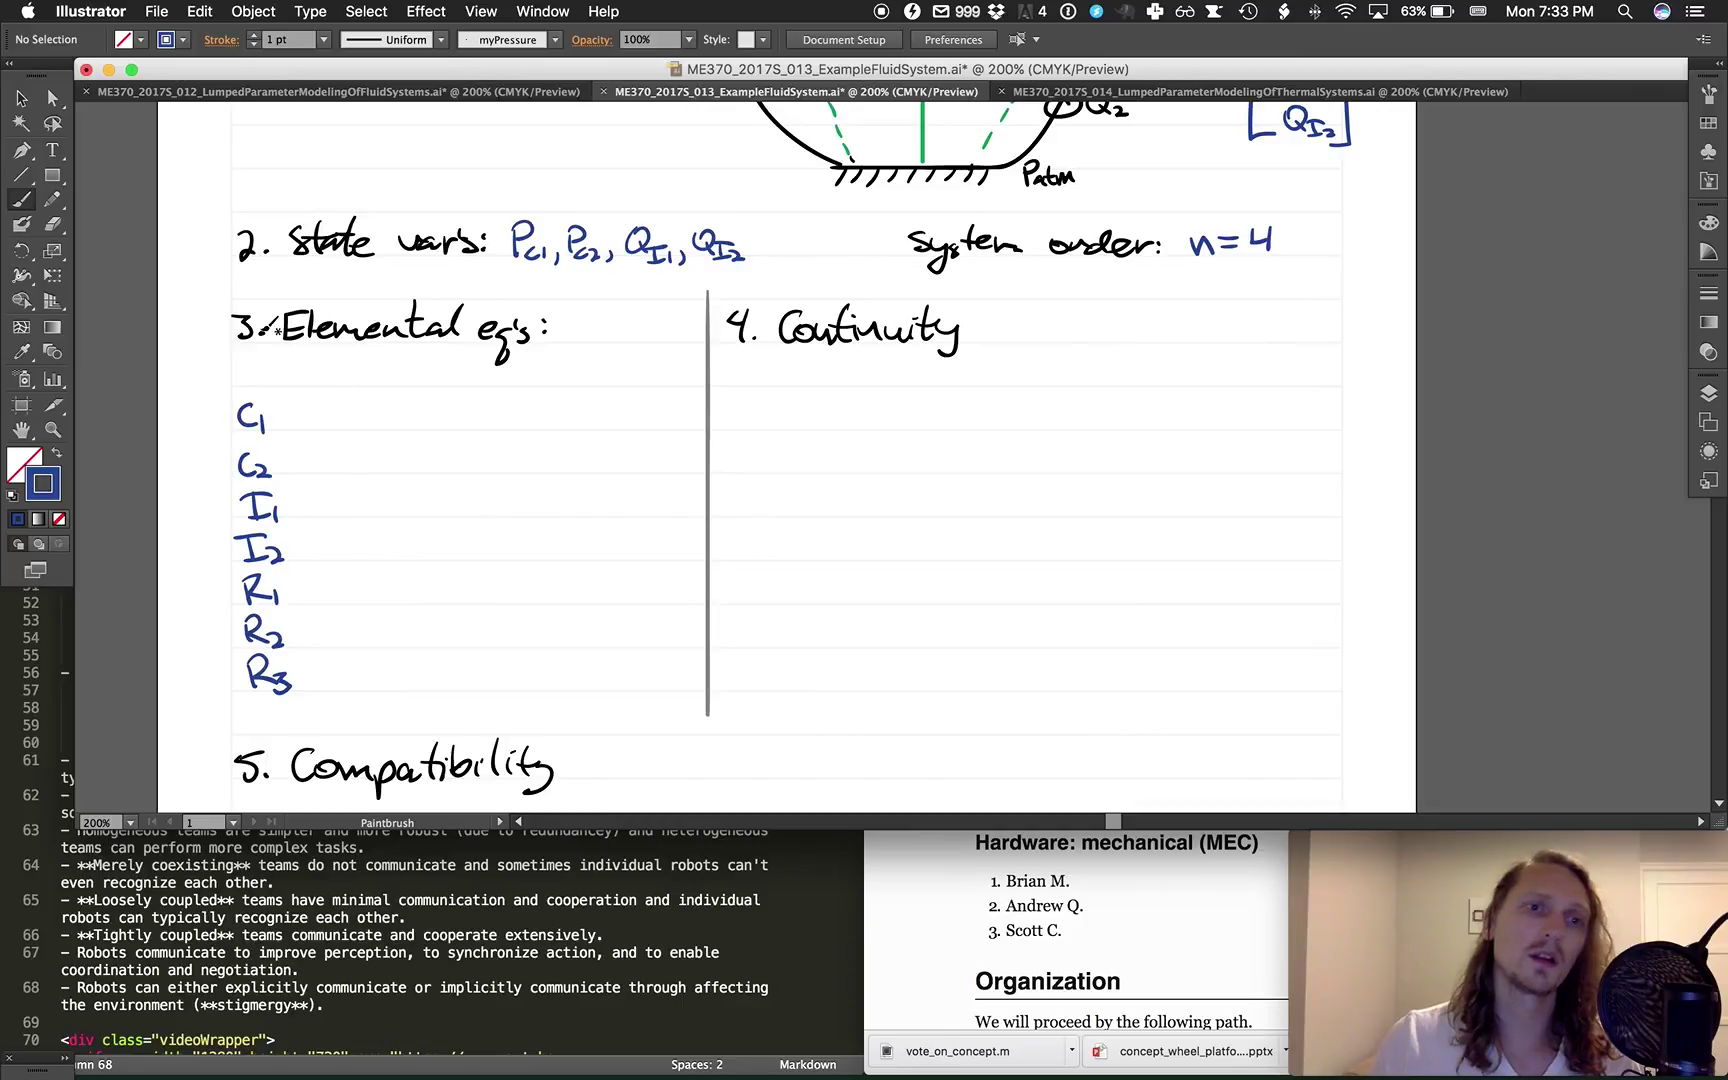
{"action": "key", "text": "ctrl+1"}
Draw a black vertical divider beside the element labels, then set the brush back to blue.
{"action": "mouse_move", "coordinate": [295, 385]}
{"action": "left_mouse_down"}
{"action": "mouse_move", "coordinate": [312, 656]}
{"action": "mouse_move", "coordinate": [298, 696]}
{"action": "left_mouse_up"}
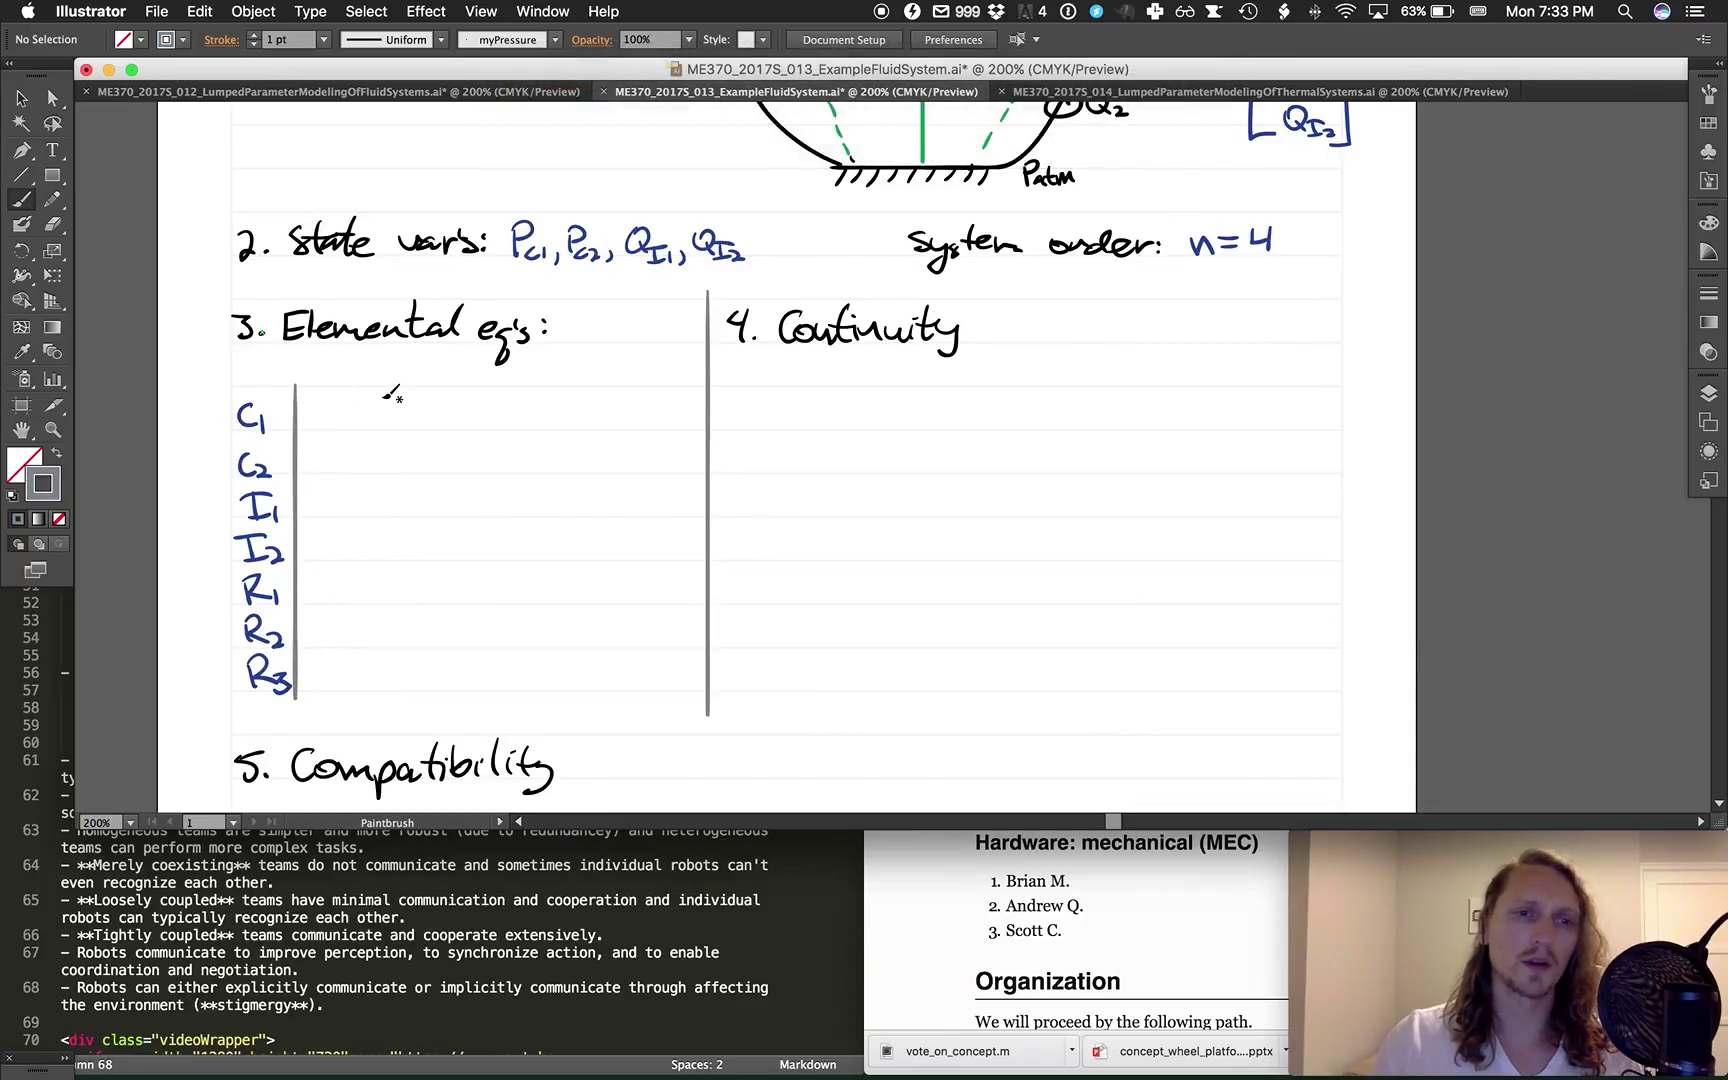
{"action": "key", "text": "ctrl+1"}
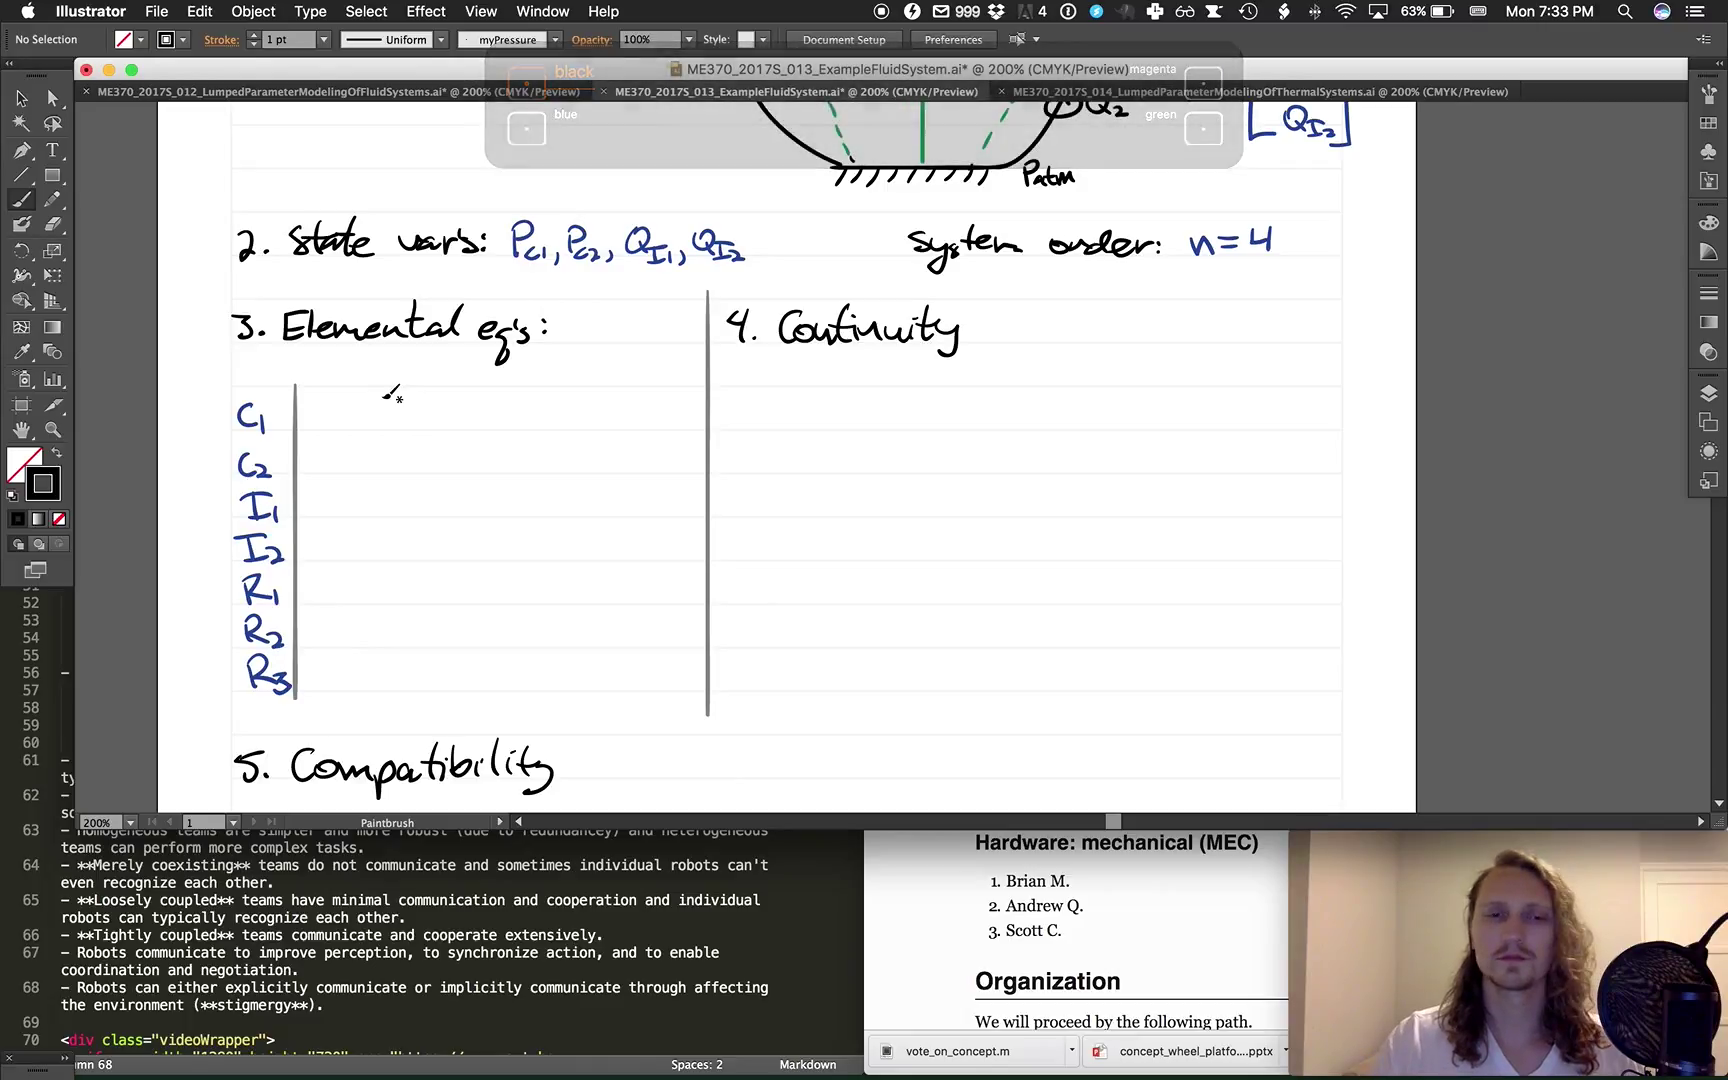
{"action": "key", "text": "ctrl+2"}
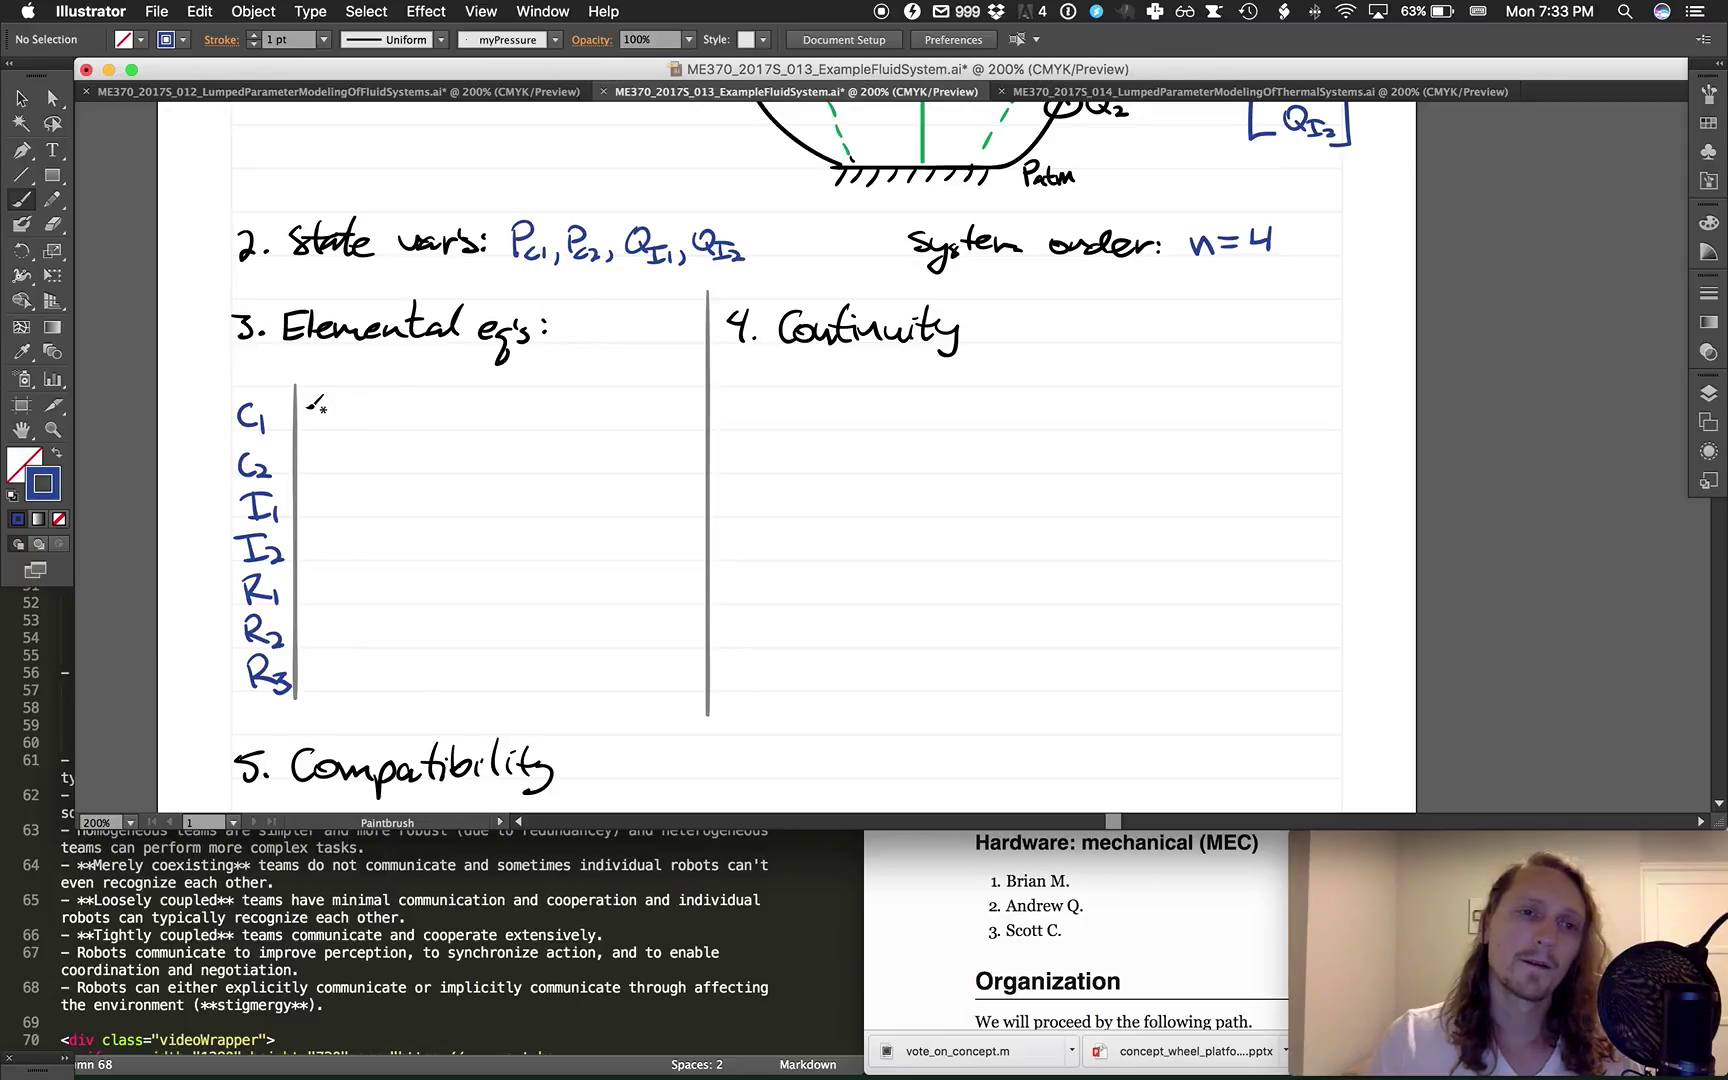
Write the C1 equation Ṗc1 = (1/C1)Qc1 on the C1 row.
{"action": "mouse_move", "coordinate": [344, 398]}
{"action": "left_mouse_down"}
{"action": "mouse_move", "coordinate": [337, 427]}
{"action": "mouse_move", "coordinate": [358, 428]}
{"action": "mouse_move", "coordinate": [380, 418]}
{"action": "mouse_move", "coordinate": [360, 380]}
{"action": "mouse_move", "coordinate": [378, 384]}
{"action": "left_mouse_up"}
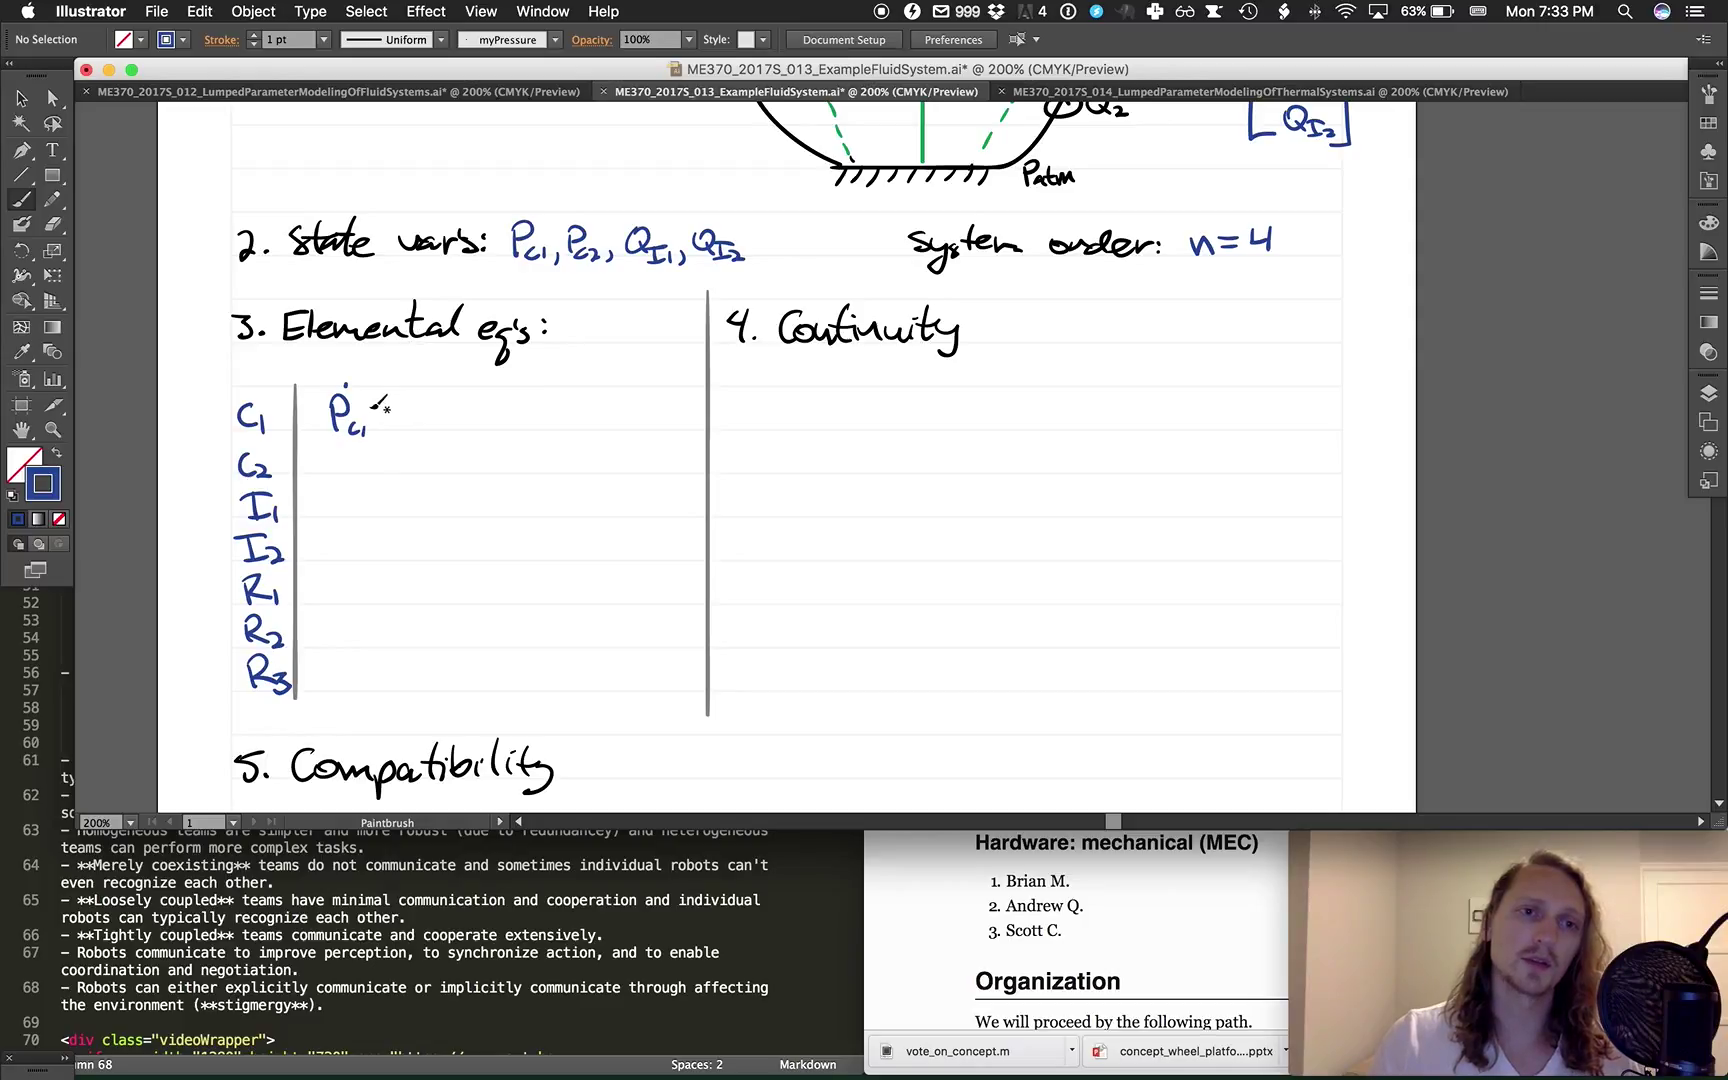
{"action": "left_click_drag", "start_coordinate": [381, 401], "coordinate": [403, 400]}
{"action": "left_click_drag", "start_coordinate": [381, 410], "coordinate": [404, 409]}
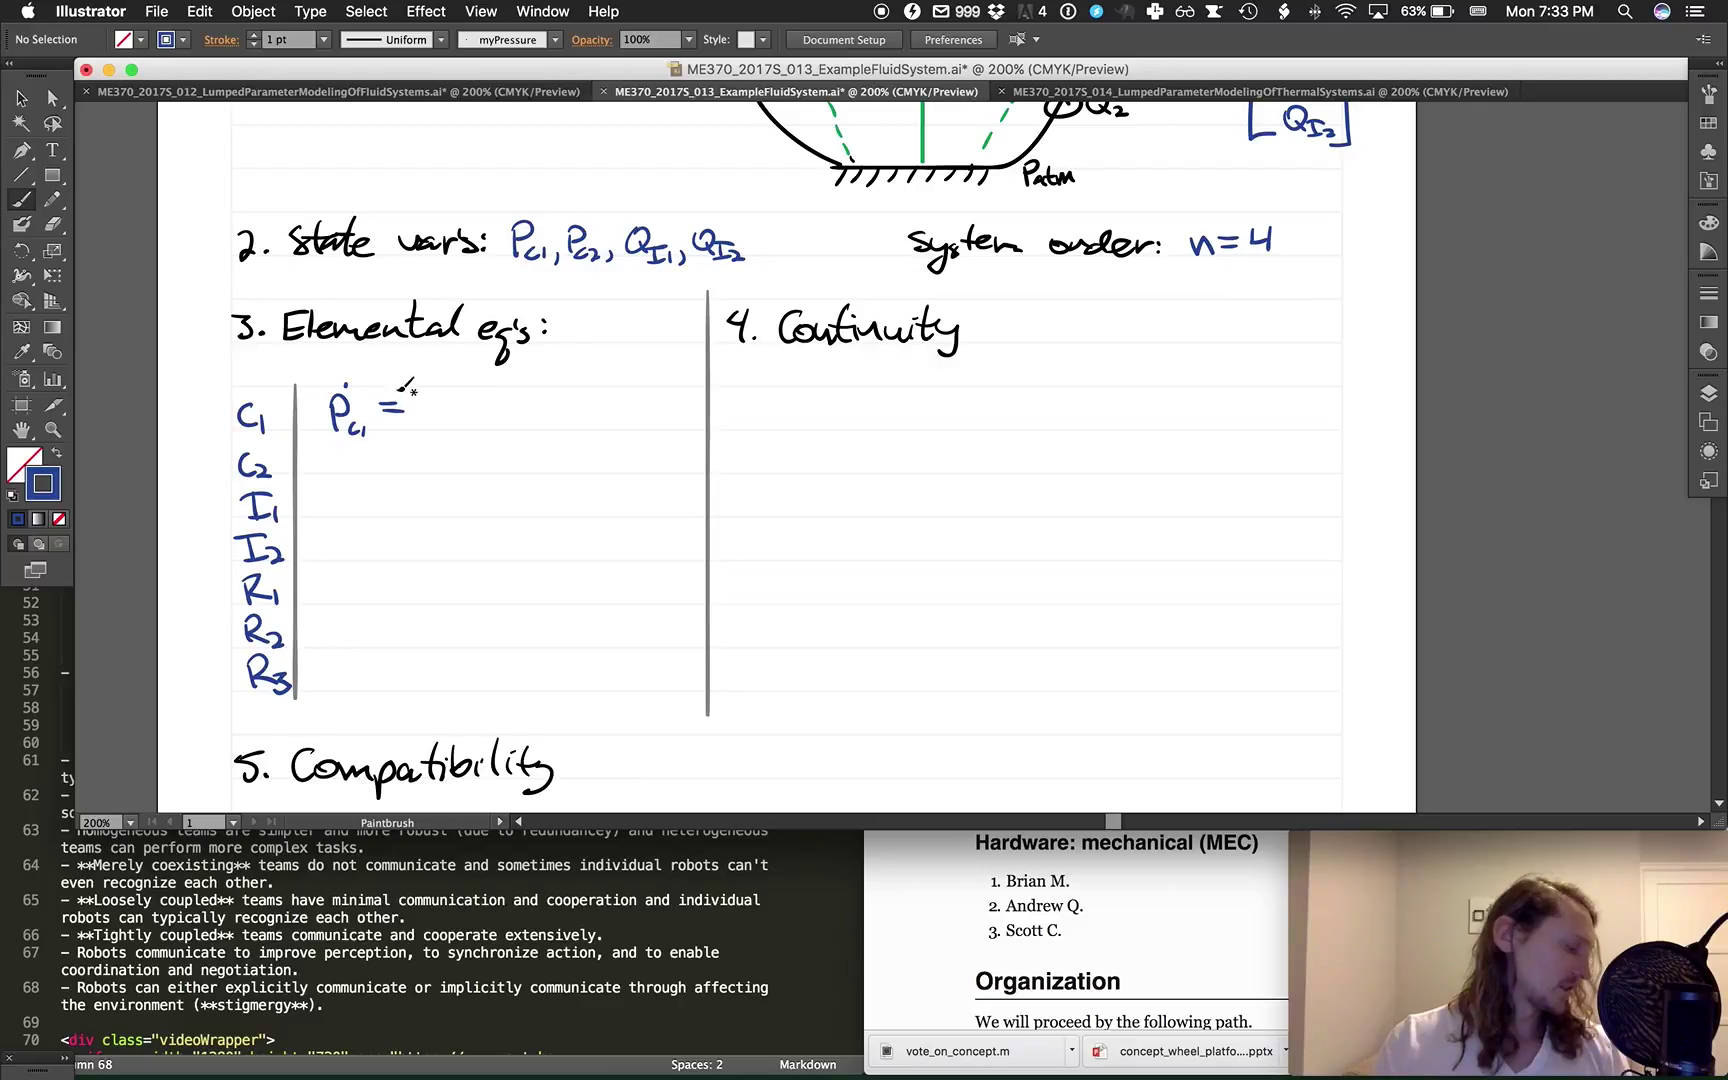
{"action": "mouse_move", "coordinate": [437, 387]}
{"action": "left_mouse_down"}
{"action": "mouse_move", "coordinate": [462, 408]}
{"action": "mouse_move", "coordinate": [450, 435]}
{"action": "left_mouse_up"}
{"action": "left_click_drag", "start_coordinate": [457, 421], "coordinate": [459, 434]}
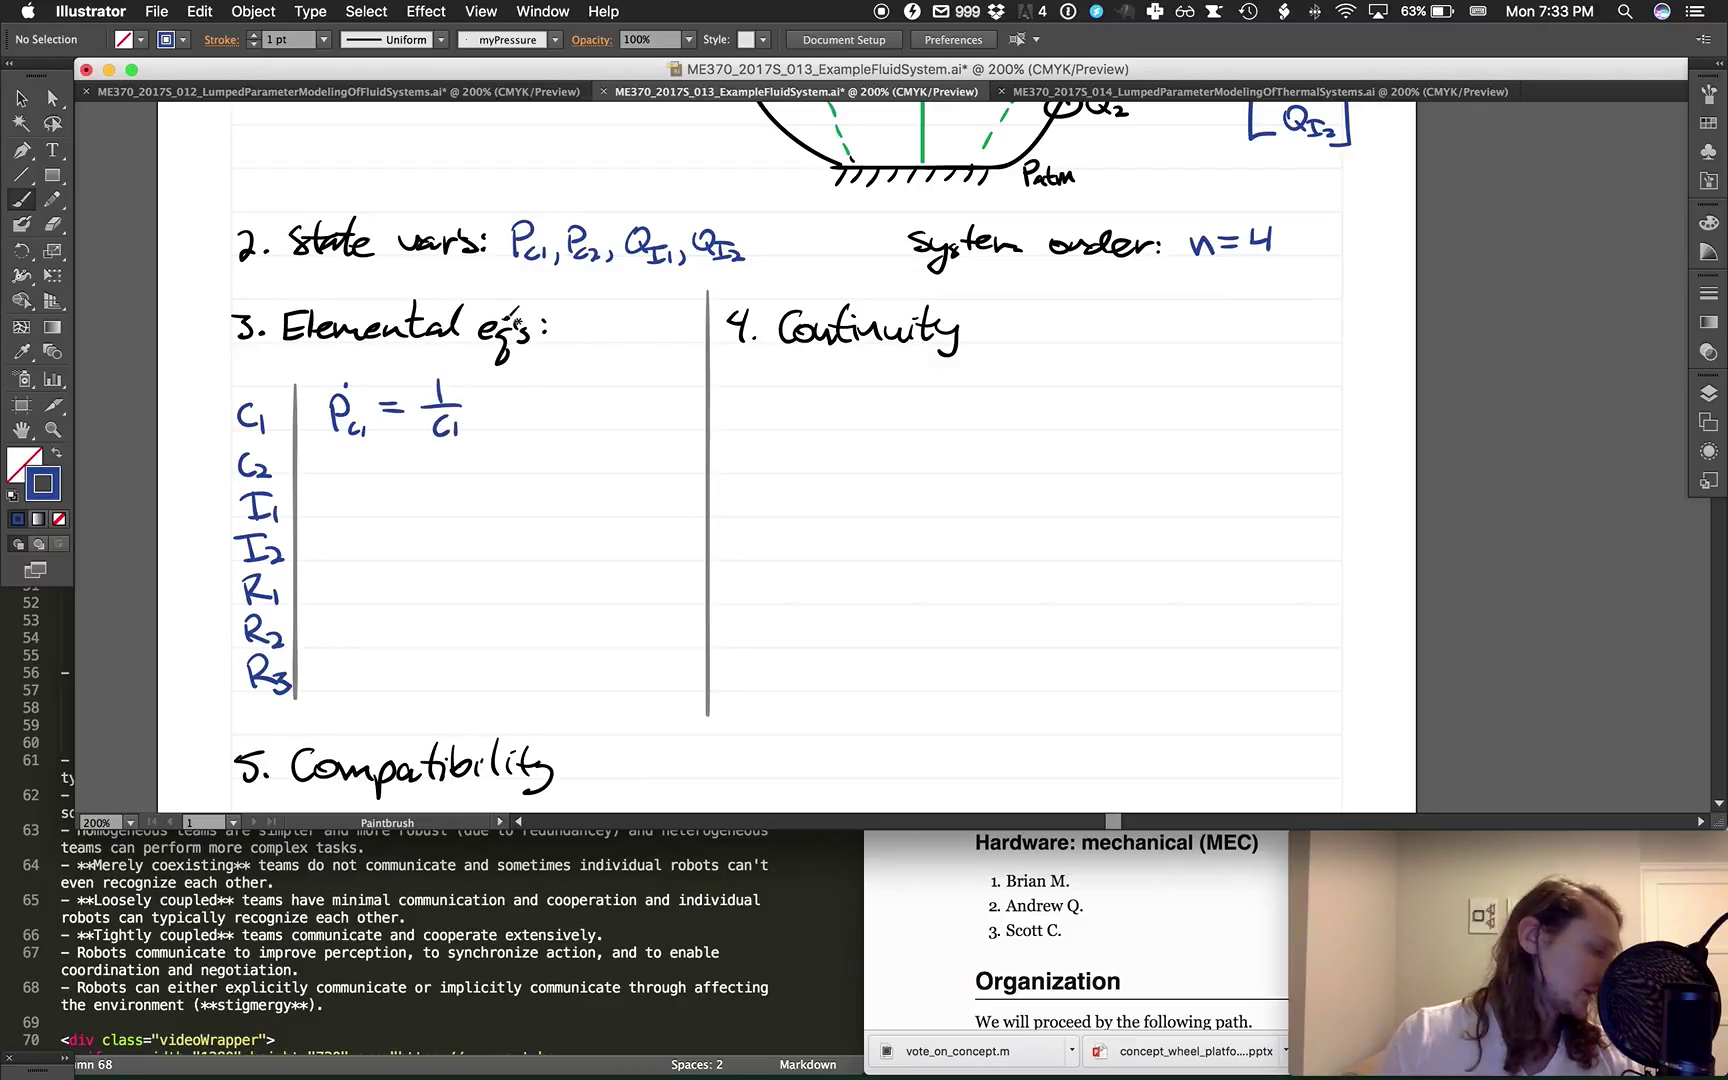
{"action": "mouse_move", "coordinate": [490, 397]}
{"action": "left_mouse_down"}
{"action": "mouse_move", "coordinate": [486, 421]}
{"action": "mouse_move", "coordinate": [509, 428]}
{"action": "left_mouse_up"}
{"action": "left_click_drag", "start_coordinate": [518, 413], "coordinate": [518, 428]}
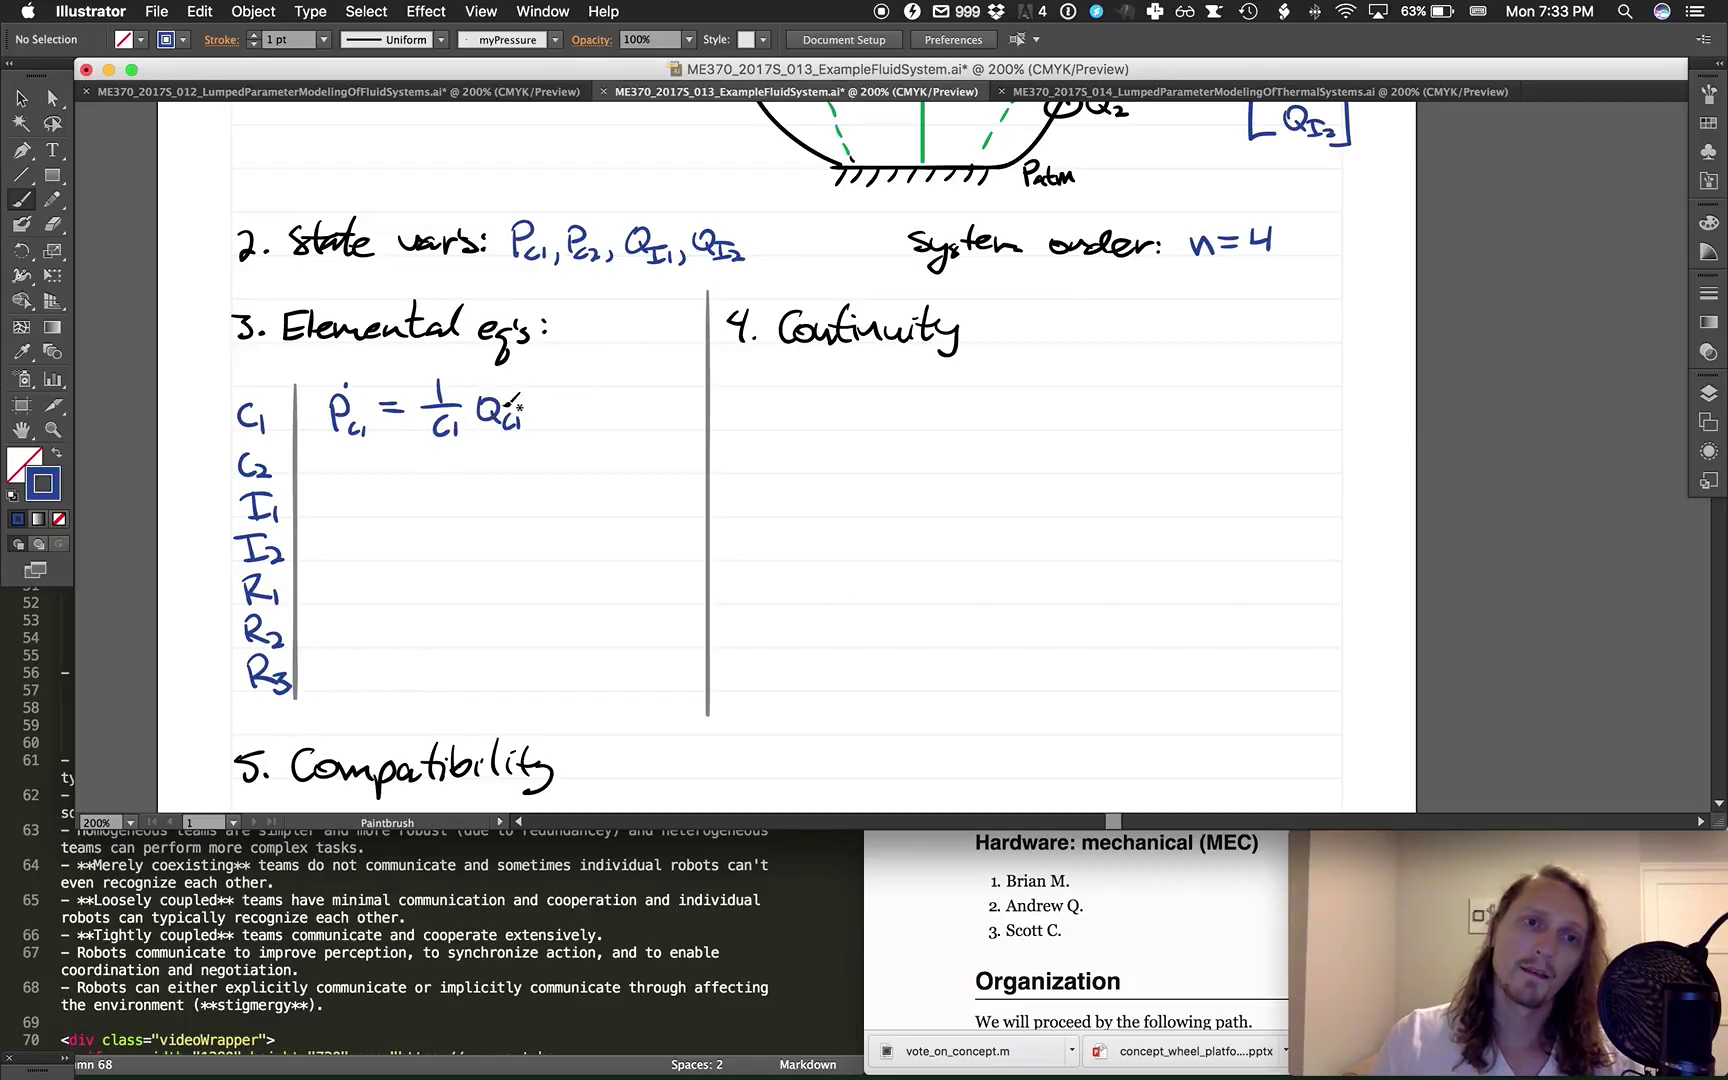
Write the C2 equation Ṗc2 = (1/C2)Qc2 on the C2 row.
{"action": "mouse_move", "coordinate": [337, 447]}
{"action": "left_mouse_down"}
{"action": "mouse_move", "coordinate": [339, 437]}
{"action": "mouse_move", "coordinate": [402, 451]}
{"action": "left_mouse_up"}
{"action": "mouse_move", "coordinate": [388, 463]}
{"action": "left_mouse_down"}
{"action": "mouse_move", "coordinate": [463, 467]}
{"action": "mouse_move", "coordinate": [442, 487]}
{"action": "mouse_move", "coordinate": [536, 467]}
{"action": "left_mouse_up"}
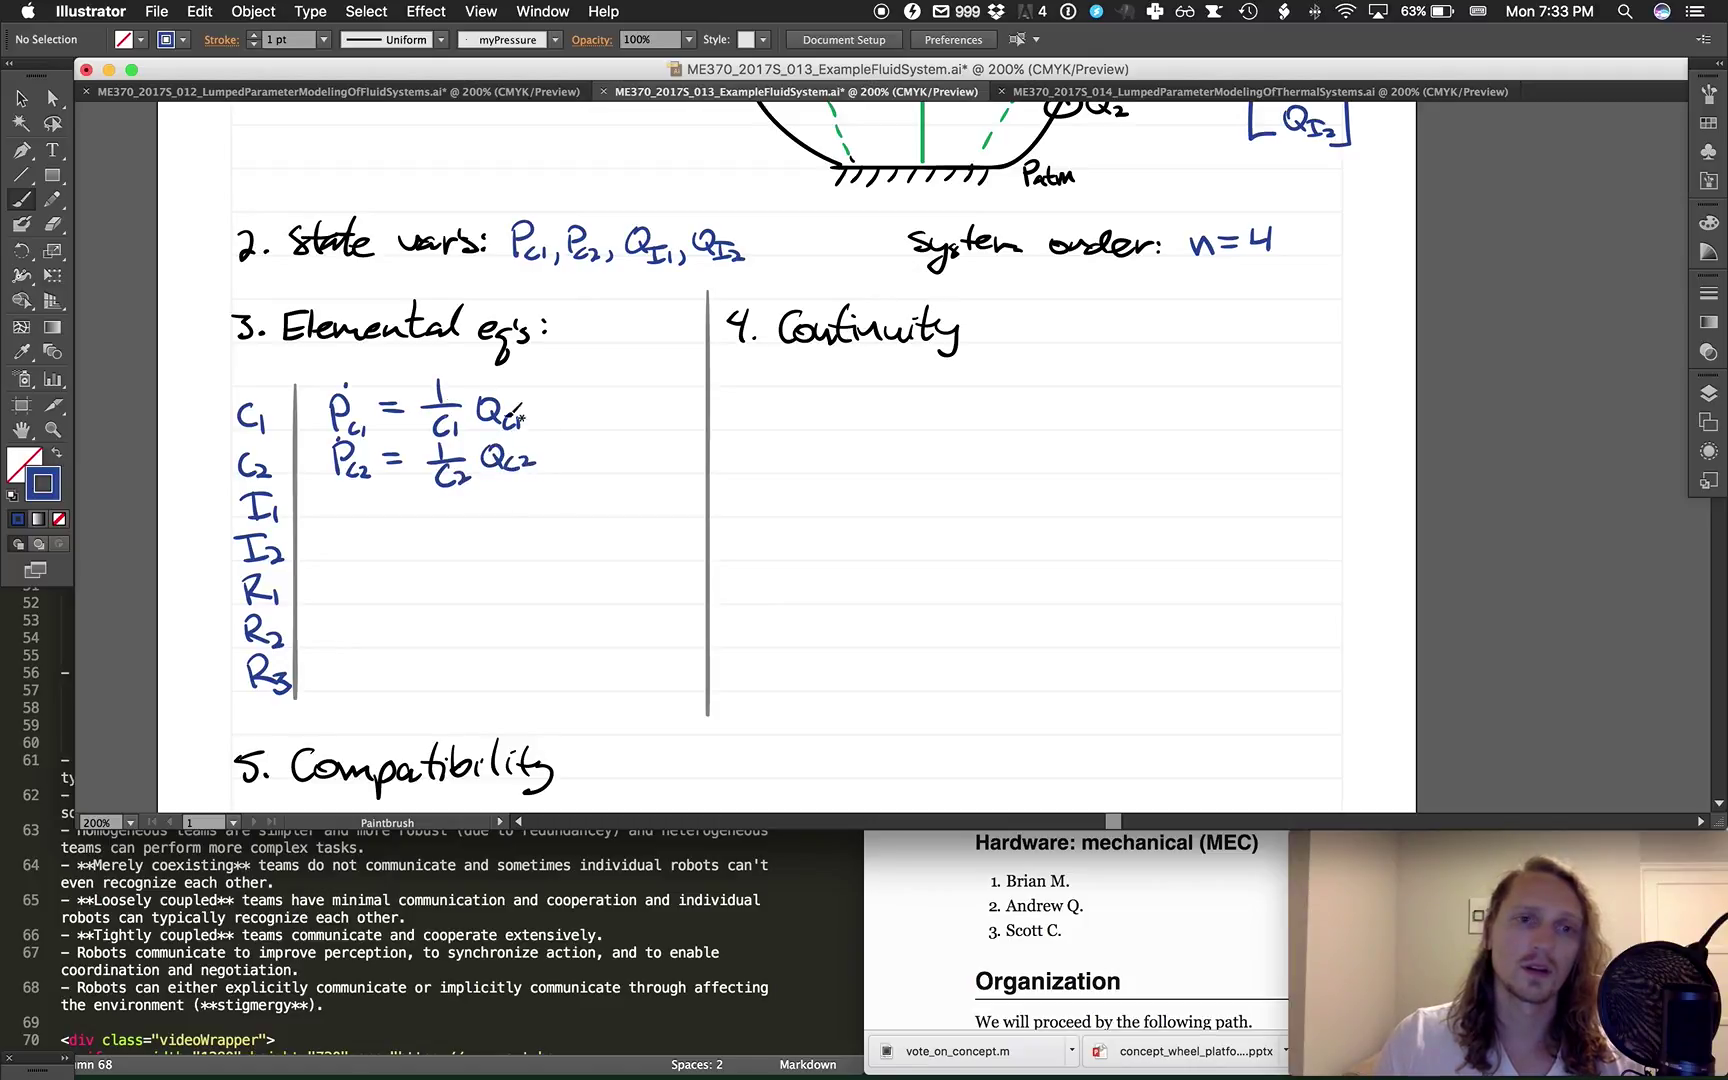
{"action": "mouse_move", "coordinate": [346, 495]}
{"action": "left_mouse_down"}
{"action": "mouse_move", "coordinate": [379, 520]}
{"action": "mouse_move", "coordinate": [404, 492]}
{"action": "left_mouse_up"}
Write the I1 equation Q̇I1 = (1/I1)PI1.
{"action": "left_click", "coordinate": [348, 484]}
{"action": "left_click_drag", "start_coordinate": [387, 505], "coordinate": [405, 503]}
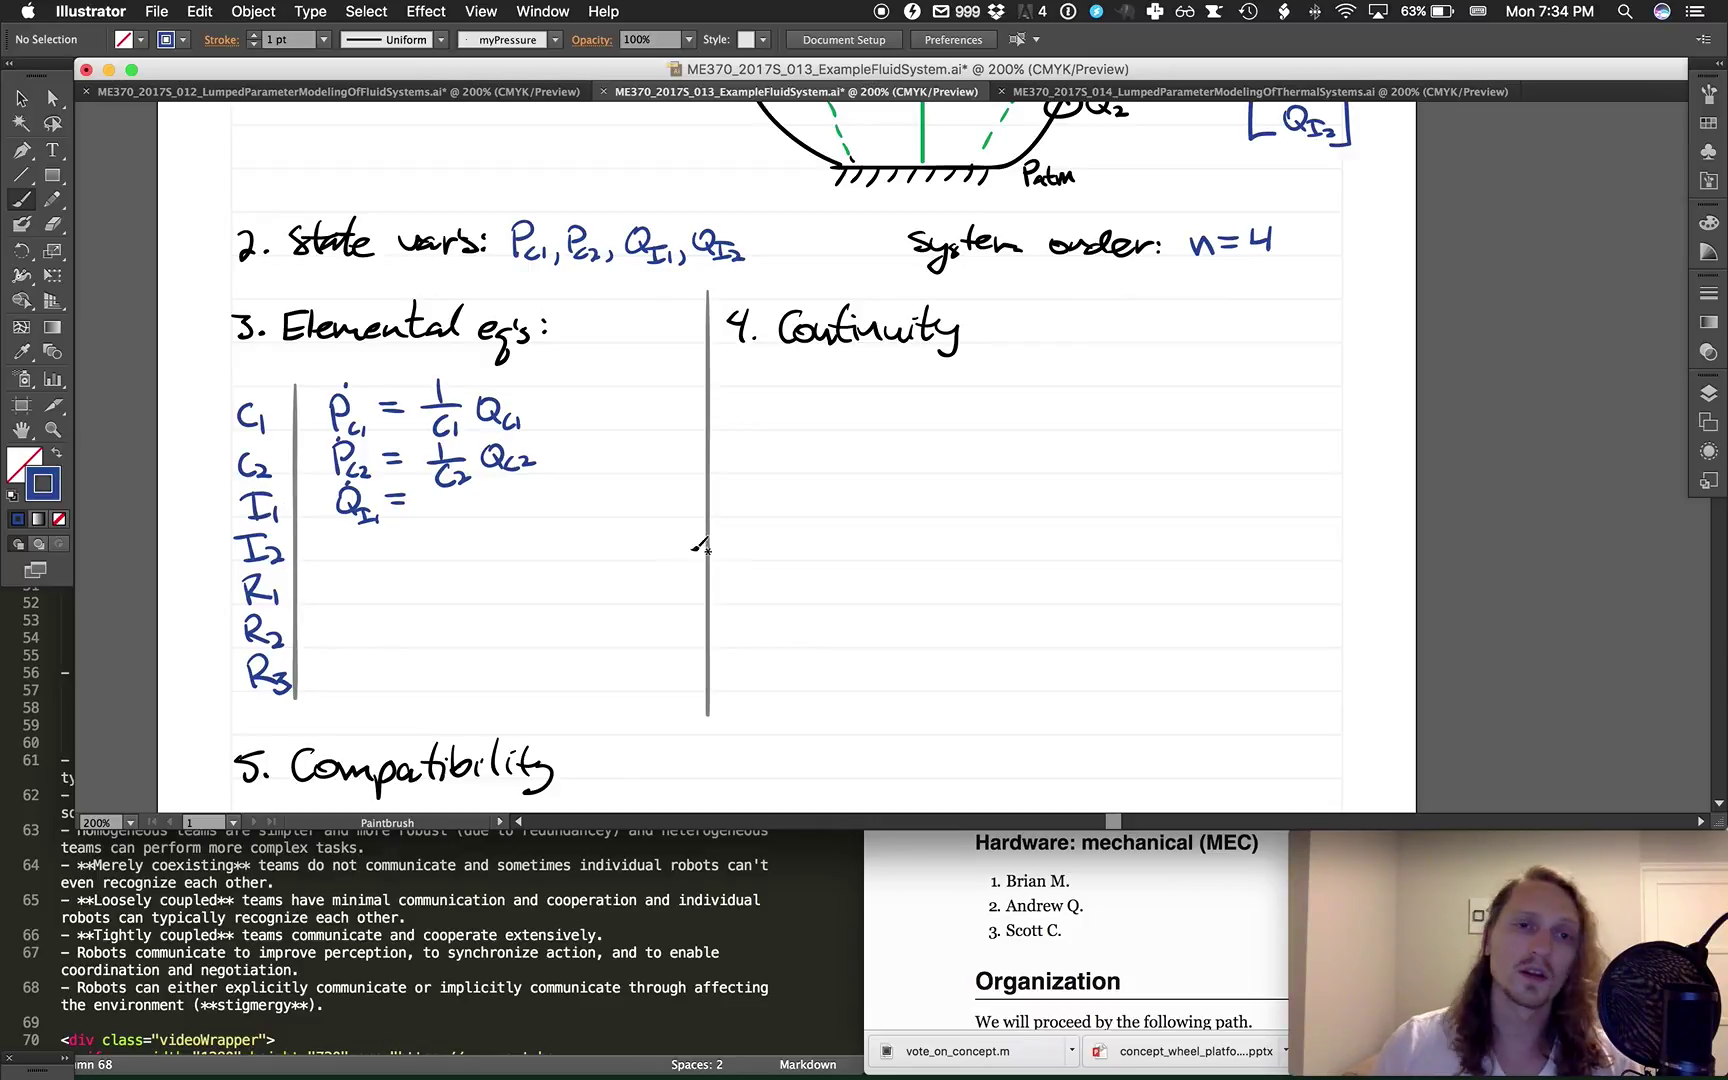
{"action": "left_click_drag", "start_coordinate": [437, 496], "coordinate": [437, 508]}
{"action": "left_click_drag", "start_coordinate": [424, 512], "coordinate": [450, 516]}
{"action": "mouse_move", "coordinate": [437, 517]}
{"action": "left_mouse_down"}
{"action": "mouse_move", "coordinate": [452, 529]}
{"action": "mouse_move", "coordinate": [478, 510]}
{"action": "left_mouse_up"}
{"action": "left_click_drag", "start_coordinate": [478, 491], "coordinate": [494, 513]}
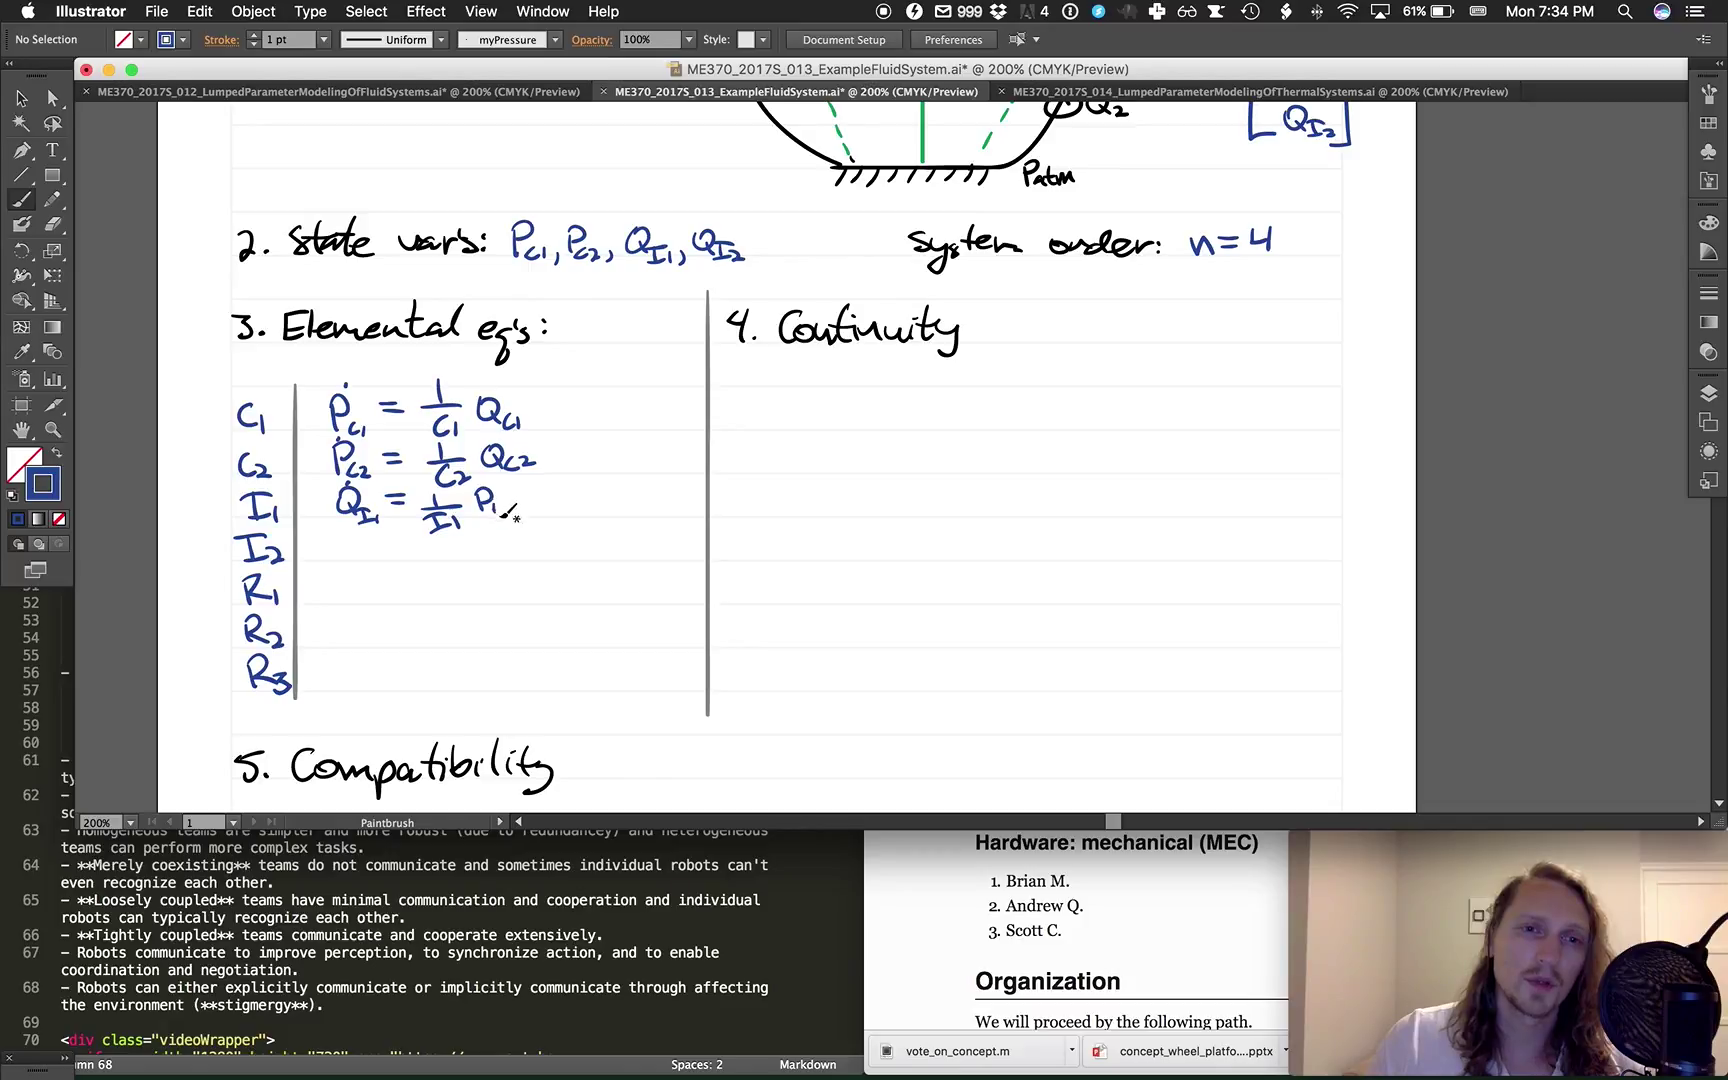
Write the I2 equation Q̇I2 = (1/I2)P, undoing one bad stroke along the way.
{"action": "mouse_move", "coordinate": [345, 530]}
{"action": "left_mouse_down"}
{"action": "mouse_move", "coordinate": [364, 558]}
{"action": "mouse_move", "coordinate": [348, 528]}
{"action": "mouse_move", "coordinate": [405, 537]}
{"action": "left_mouse_up"}
{"action": "mouse_move", "coordinate": [388, 551]}
{"action": "left_mouse_down"}
{"action": "mouse_move", "coordinate": [466, 550]}
{"action": "mouse_move", "coordinate": [447, 565]}
{"action": "left_mouse_up"}
{"action": "mouse_move", "coordinate": [455, 552]}
{"action": "left_mouse_down"}
{"action": "mouse_move", "coordinate": [472, 562]}
{"action": "mouse_move", "coordinate": [503, 535]}
{"action": "mouse_move", "coordinate": [487, 546]}
{"action": "left_mouse_up"}
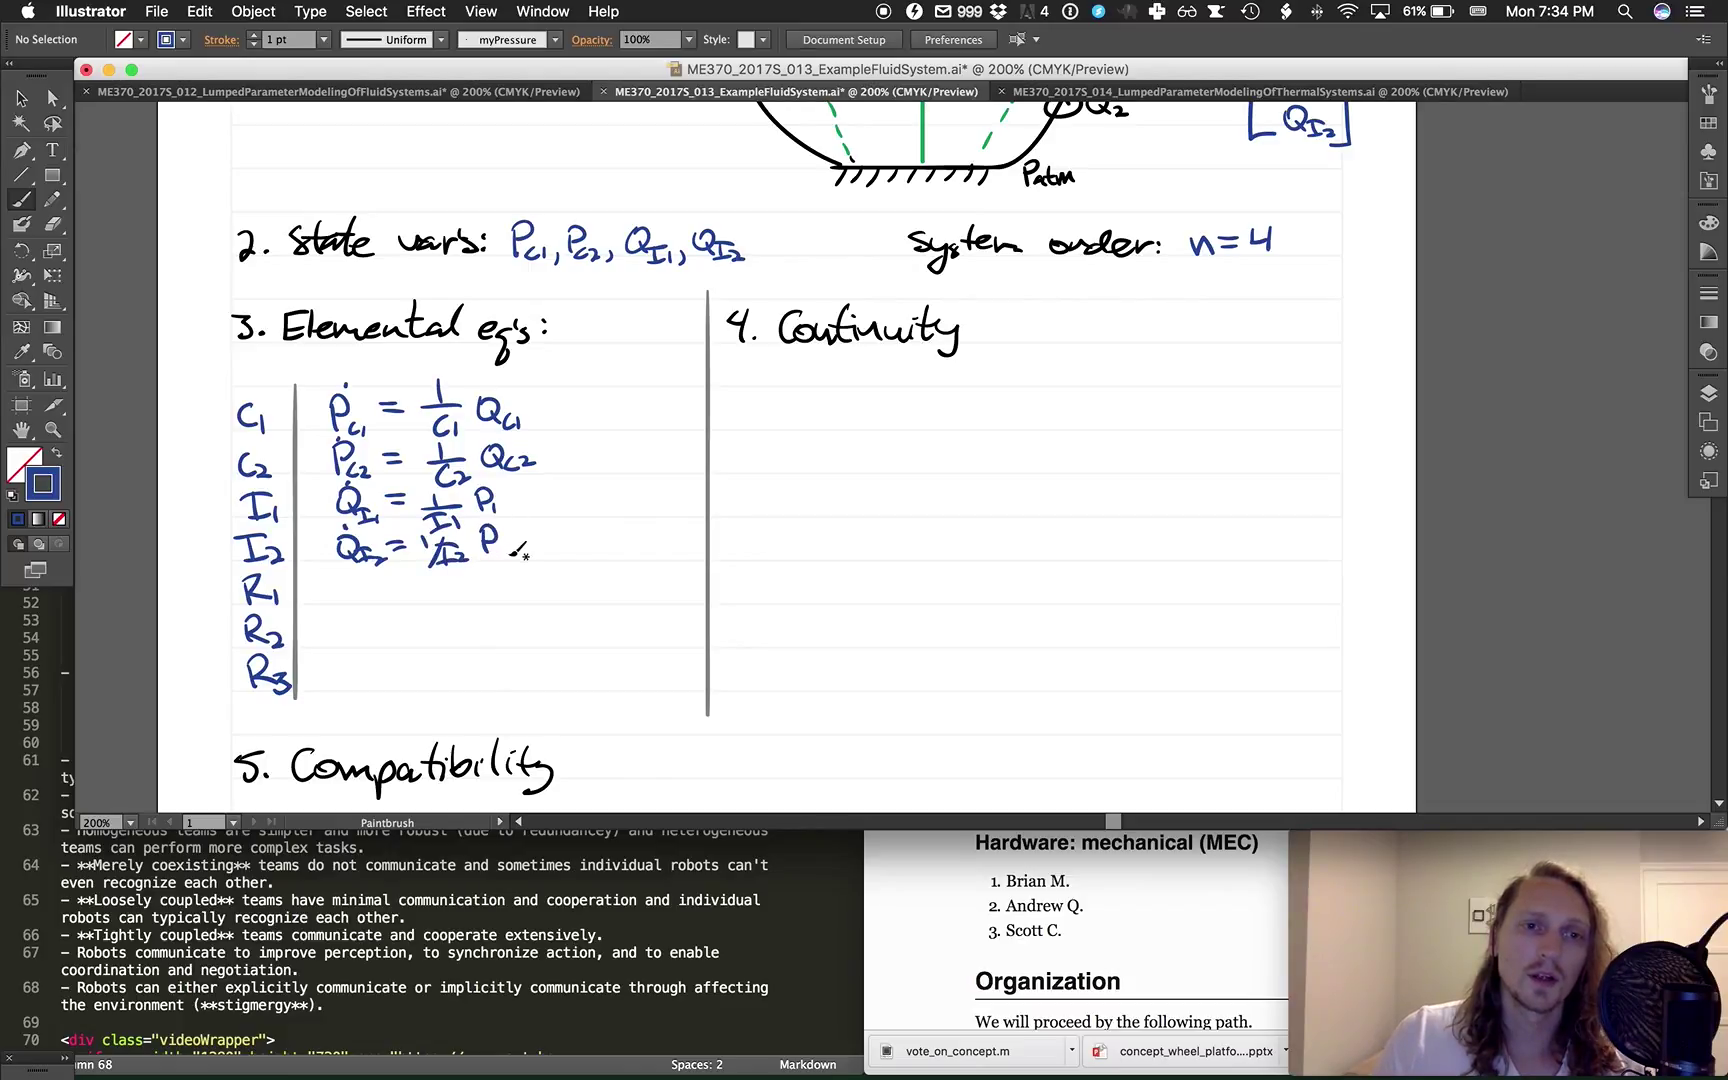
{"action": "key", "text": "super+z"}
{"action": "mouse_move", "coordinate": [485, 533]}
{"action": "left_mouse_down"}
{"action": "mouse_move", "coordinate": [520, 557]}
{"action": "mouse_move", "coordinate": [507, 518]}
{"action": "left_mouse_up"}
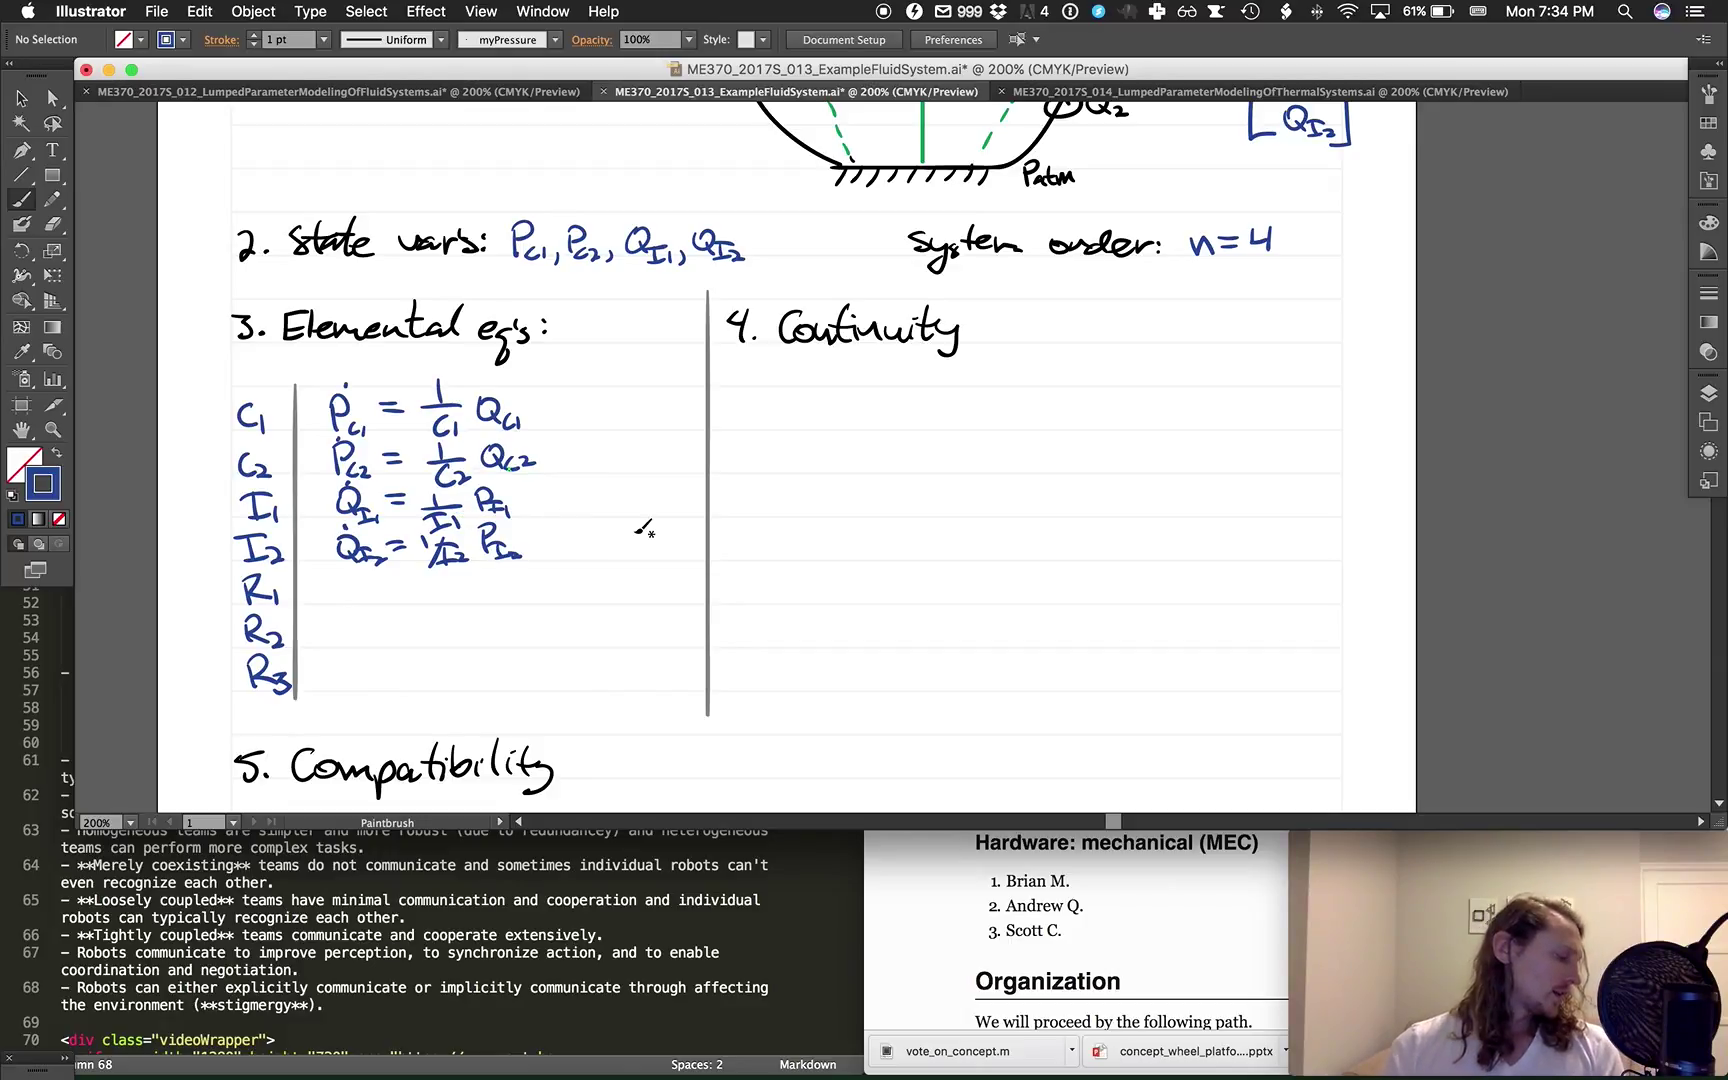
Write the R1 equation PR1 = R1·QR1.
{"action": "mouse_move", "coordinate": [358, 570]}
{"action": "left_mouse_down"}
{"action": "mouse_move", "coordinate": [372, 609]}
{"action": "mouse_move", "coordinate": [406, 581]}
{"action": "left_mouse_up"}
{"action": "left_click_drag", "start_coordinate": [392, 594], "coordinate": [407, 592]}
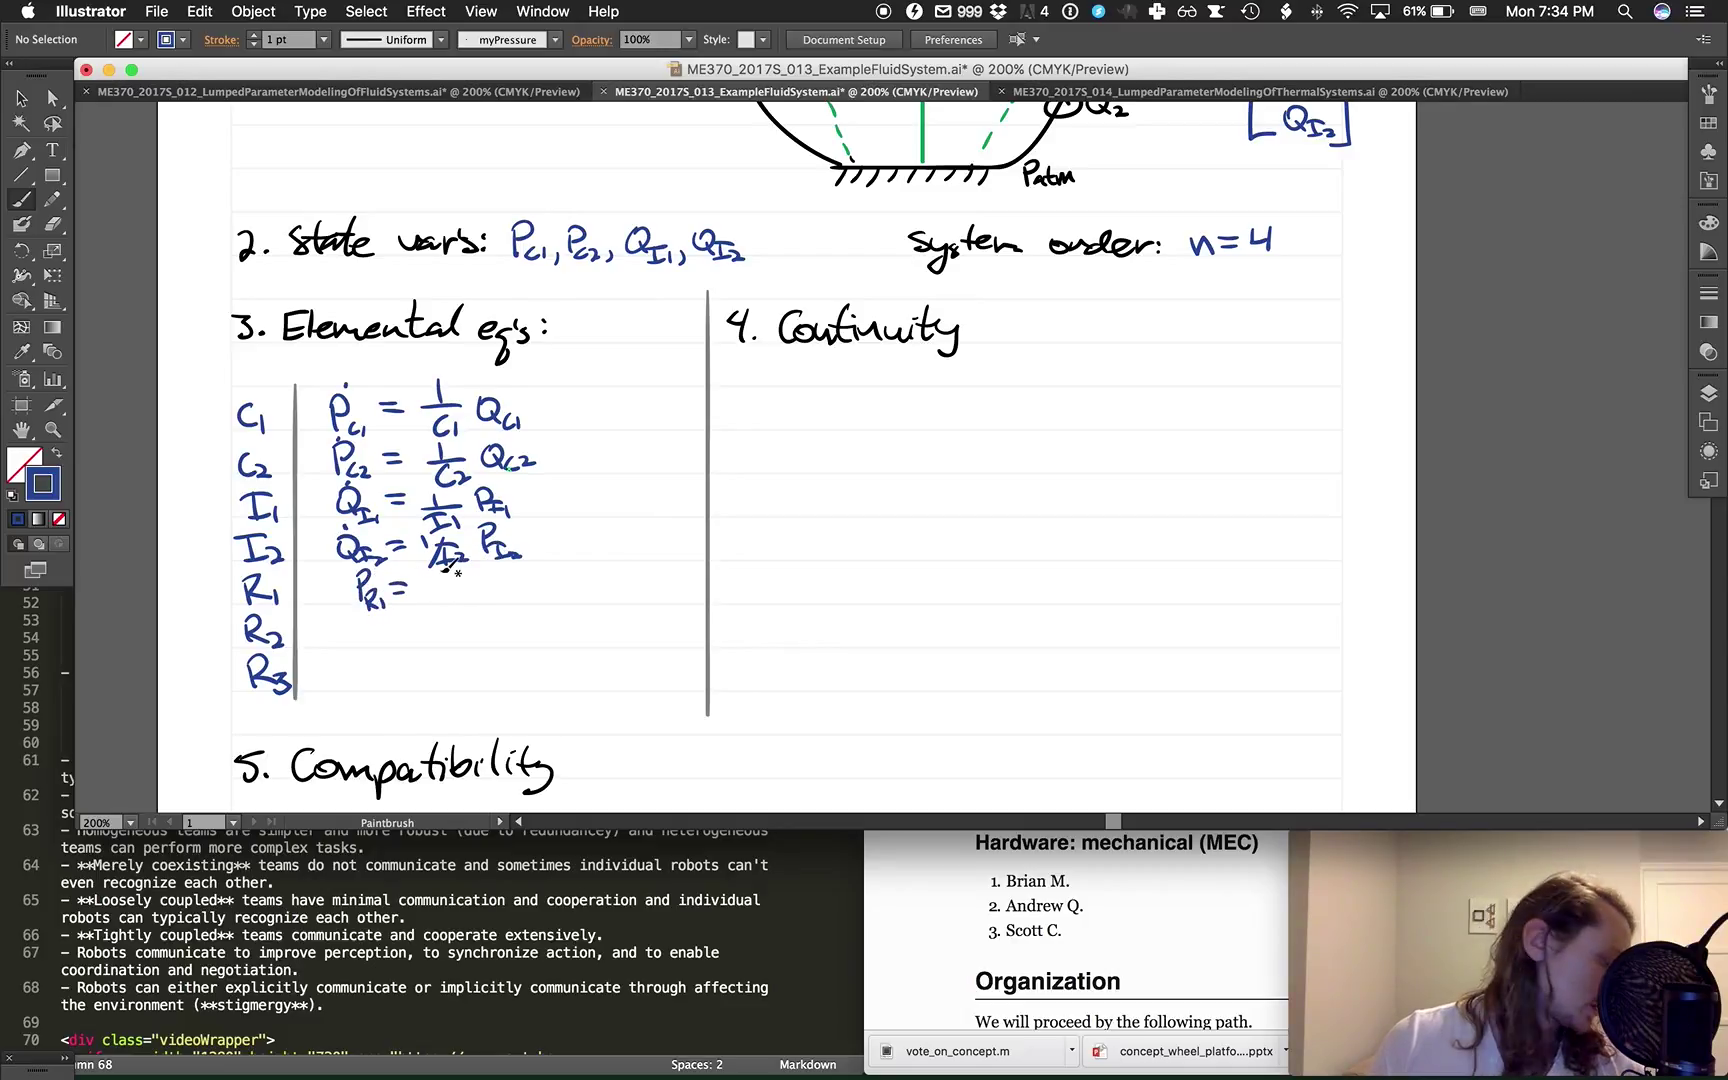
{"action": "mouse_move", "coordinate": [430, 580]}
{"action": "left_mouse_down"}
{"action": "mouse_move", "coordinate": [431, 604]}
{"action": "mouse_move", "coordinate": [452, 603]}
{"action": "left_mouse_up"}
{"action": "left_click_drag", "start_coordinate": [462, 594], "coordinate": [478, 581]}
{"action": "left_click_drag", "start_coordinate": [486, 594], "coordinate": [505, 602]}
{"action": "left_click_drag", "start_coordinate": [514, 589], "coordinate": [517, 602]}
Write the R2 and R3 equations, ending with PR3 = R3·QR3.
{"action": "mouse_move", "coordinate": [358, 622]}
{"action": "left_mouse_down"}
{"action": "mouse_move", "coordinate": [360, 645]}
{"action": "mouse_move", "coordinate": [417, 628]}
{"action": "left_mouse_up"}
{"action": "mouse_move", "coordinate": [403, 638]}
{"action": "left_mouse_down"}
{"action": "mouse_move", "coordinate": [545, 645]}
{"action": "mouse_move", "coordinate": [393, 663]}
{"action": "left_mouse_up"}
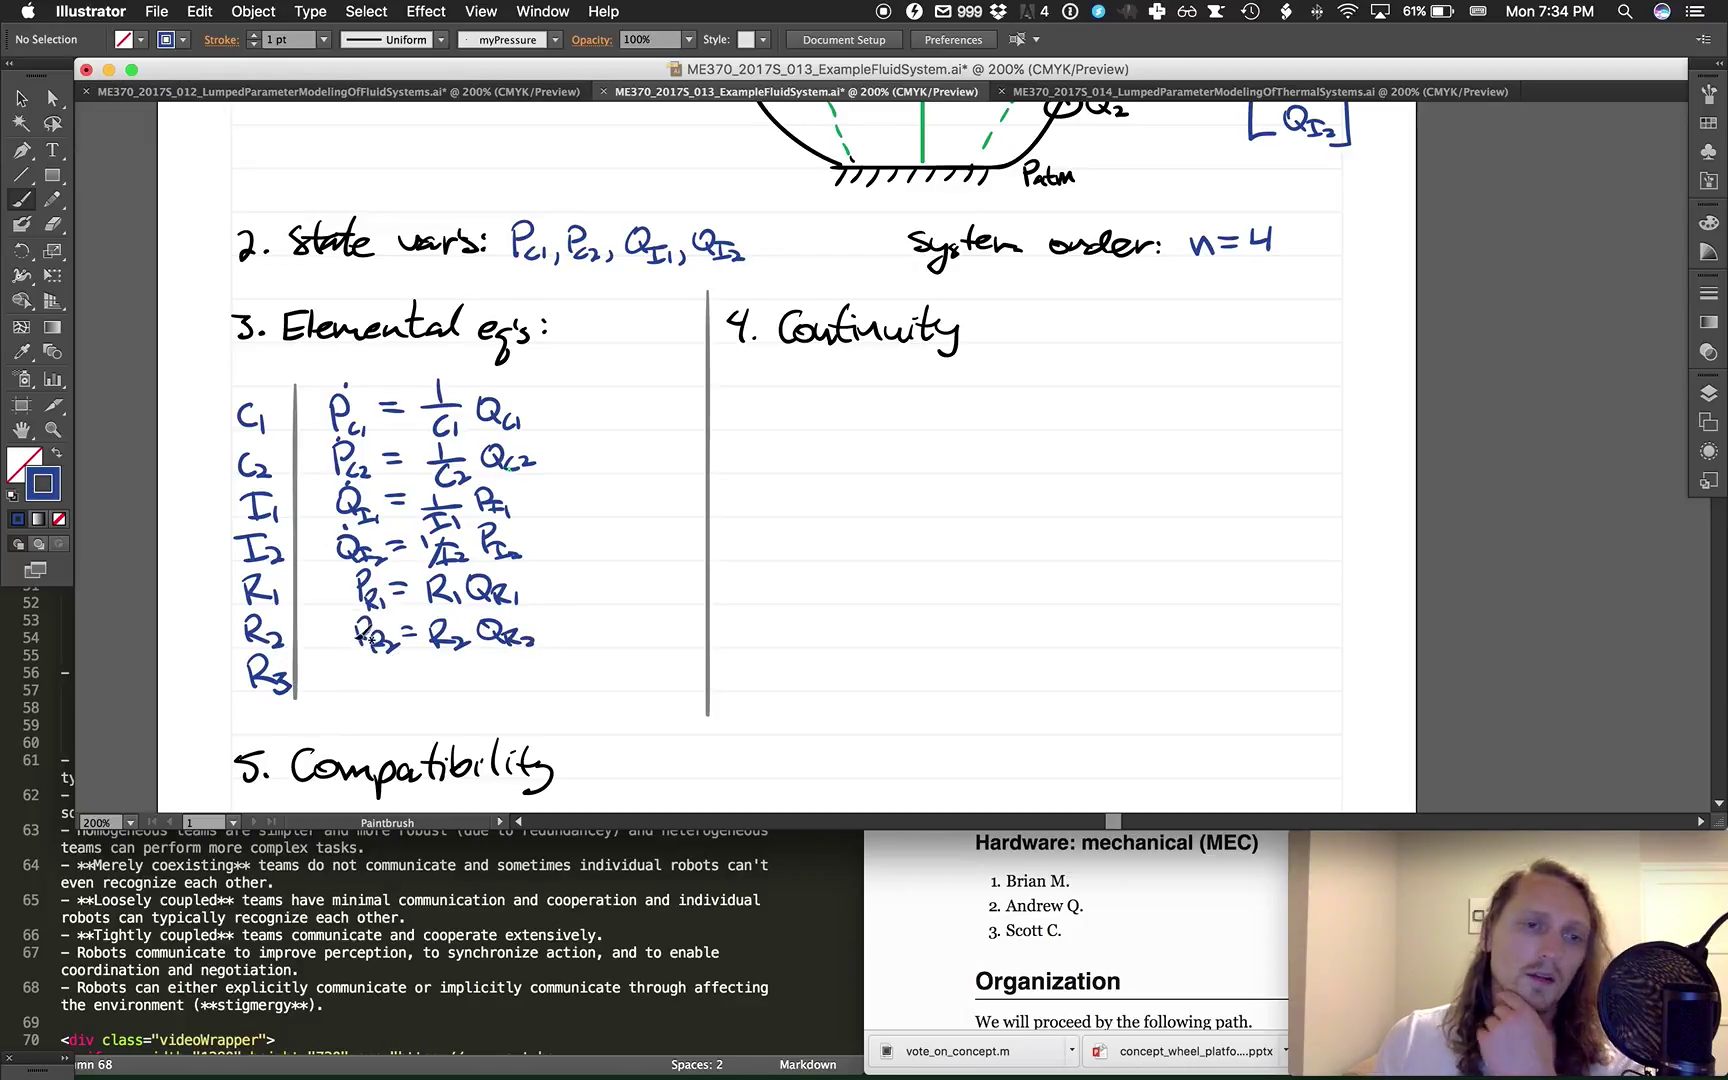
{"action": "mouse_move", "coordinate": [358, 666]}
{"action": "left_mouse_down"}
{"action": "mouse_move", "coordinate": [356, 684]}
{"action": "mouse_move", "coordinate": [400, 698]}
{"action": "mouse_move", "coordinate": [422, 670]}
{"action": "left_mouse_up"}
{"action": "left_click_drag", "start_coordinate": [409, 681], "coordinate": [460, 684]}
{"action": "mouse_move", "coordinate": [466, 670]}
{"action": "left_mouse_down"}
{"action": "mouse_move", "coordinate": [483, 678]}
{"action": "mouse_move", "coordinate": [460, 689]}
{"action": "mouse_move", "coordinate": [510, 684]}
{"action": "left_mouse_up"}
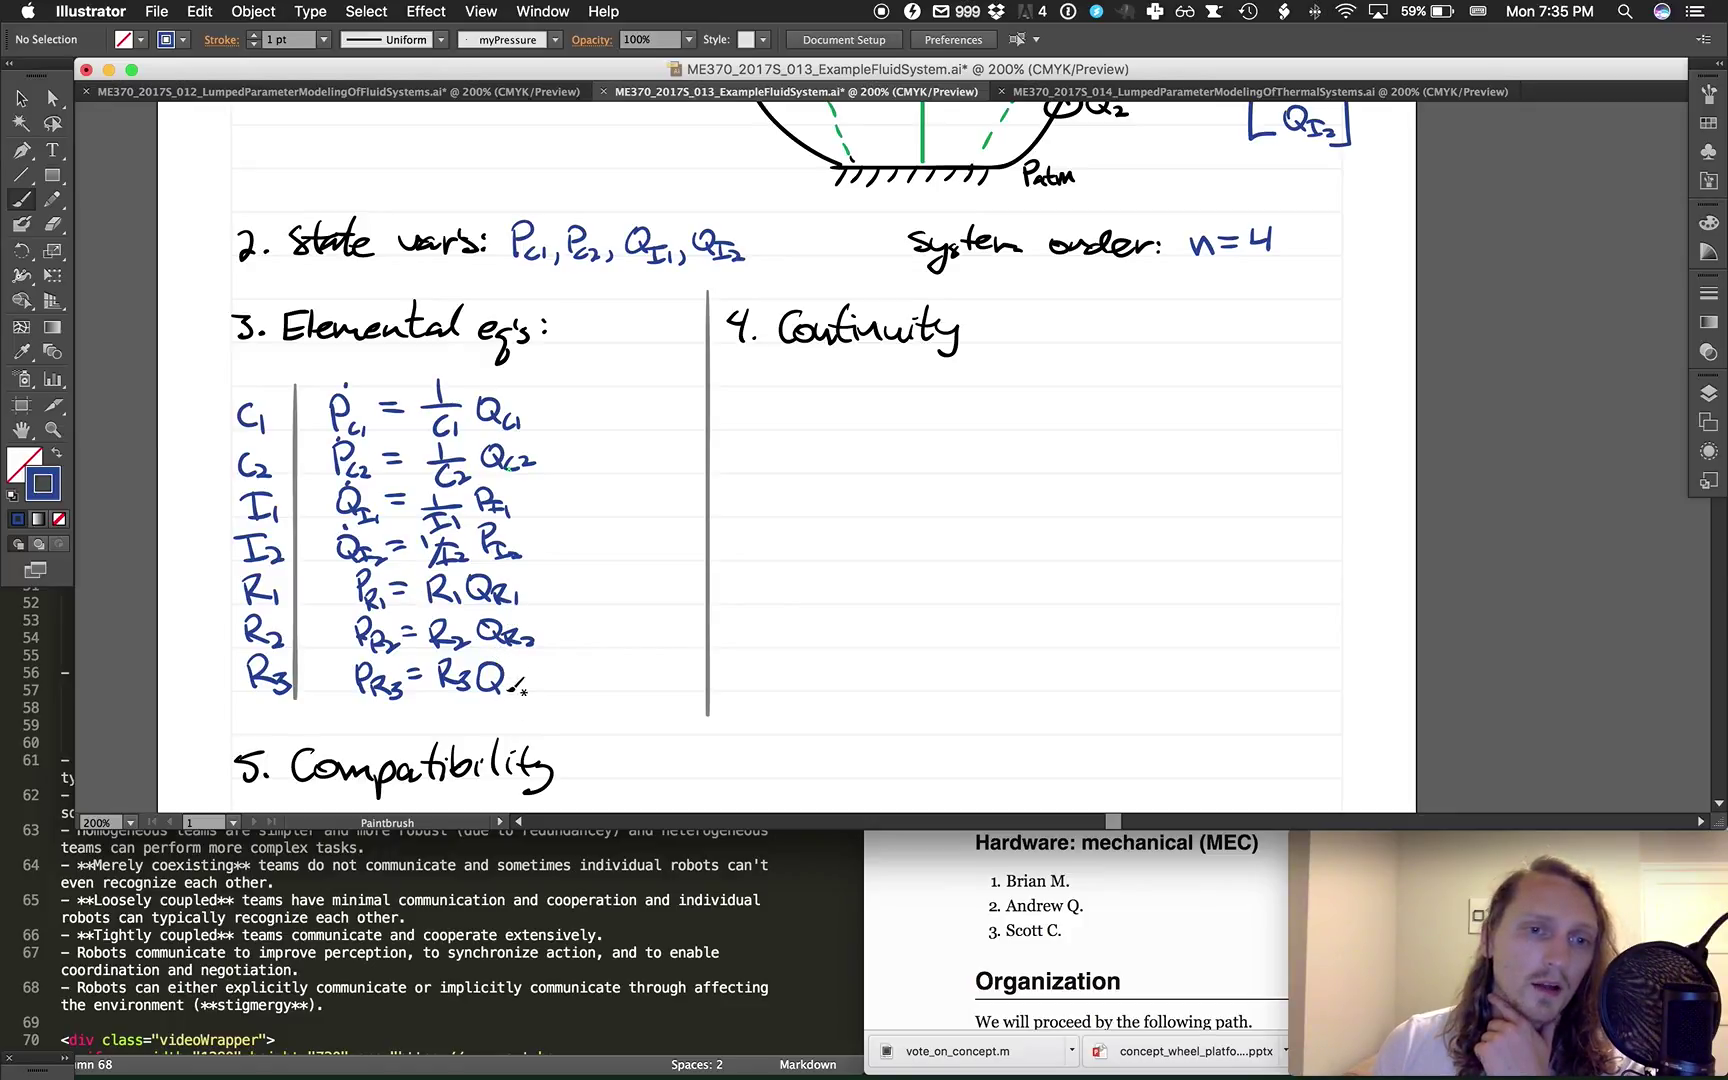
{"action": "left_click_drag", "start_coordinate": [504, 697], "coordinate": [523, 700]}
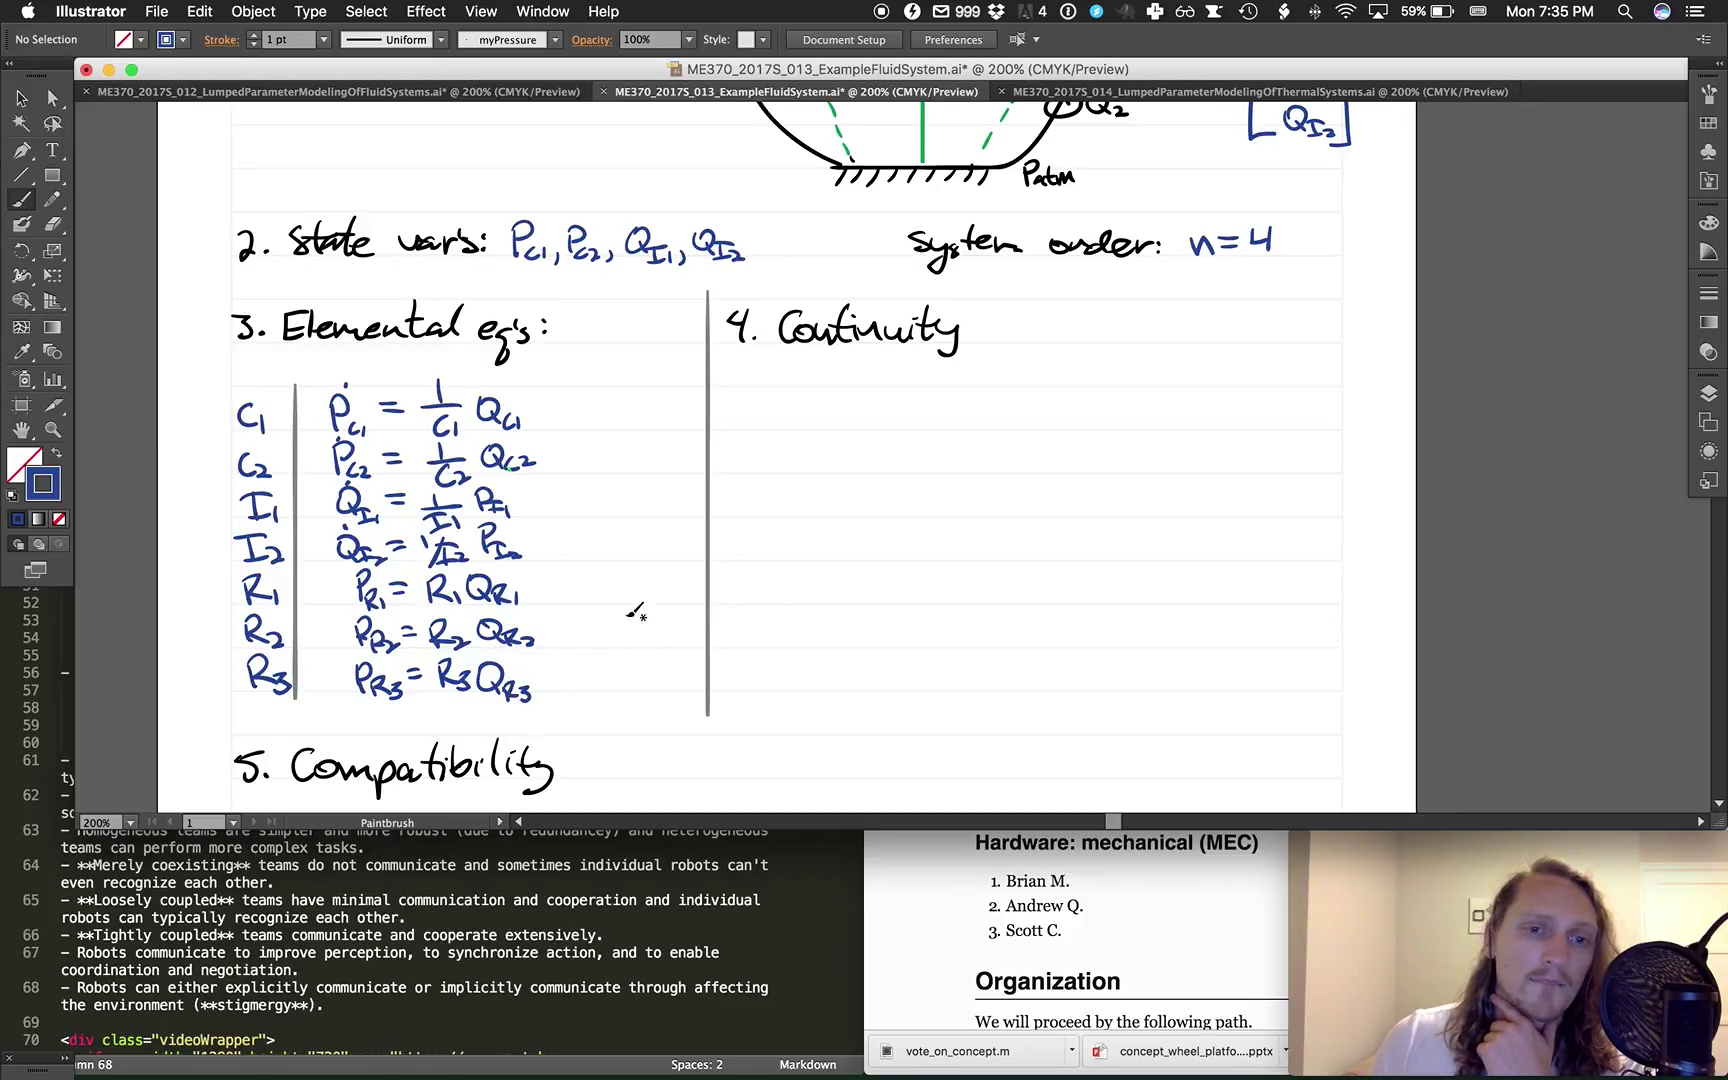